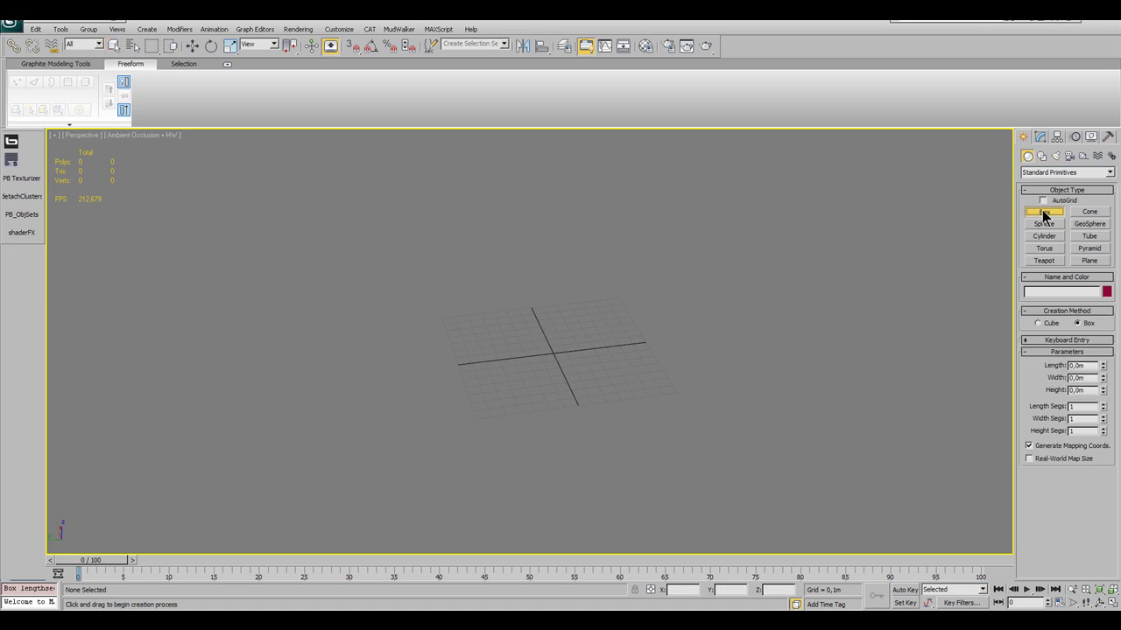
# Create a box with length, width and height of 2 m using keyboard entry.
pyautogui.click(1073, 340)
pyautogui.click(1079, 396)
pyautogui.write('2')
pyautogui.press('Tab')
pyautogui.write('2')
pyautogui.press('Tab')
pyautogui.write('2')
pyautogui.press('Tab')
pyautogui.click(1074, 437)
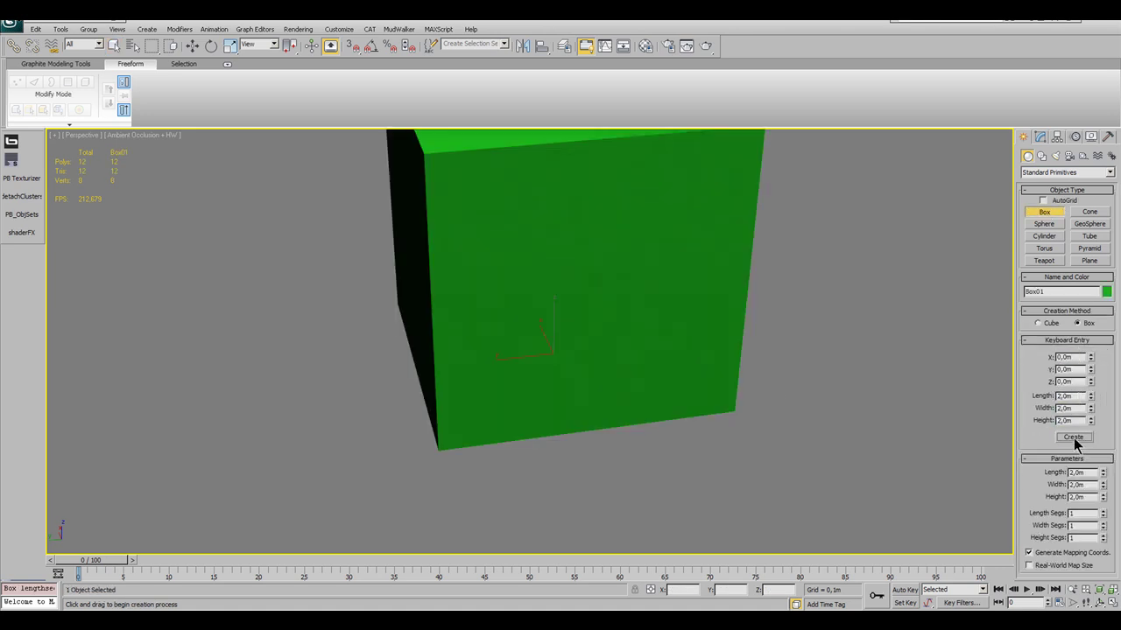
# Show the box's edged faces and set its length, width and height segments to 5.
pyautogui.scroll(-5, 648, 402)
pyautogui.press('F4')
pyautogui.moveTo(646, 419); pyautogui.dragTo(748, 416, button='middle')
pyautogui.click(1040, 137)
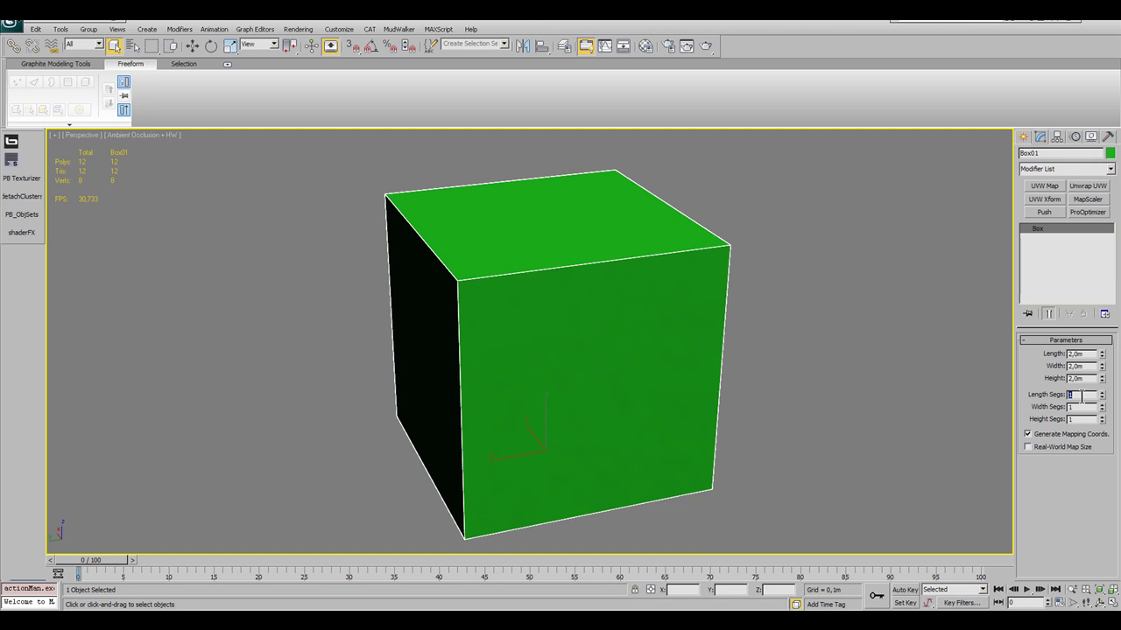
pyautogui.write('5')
pyautogui.press('Tab')
pyautogui.write('5')
pyautogui.press('Tab')
pyautogui.write('5')
pyautogui.press('Return')
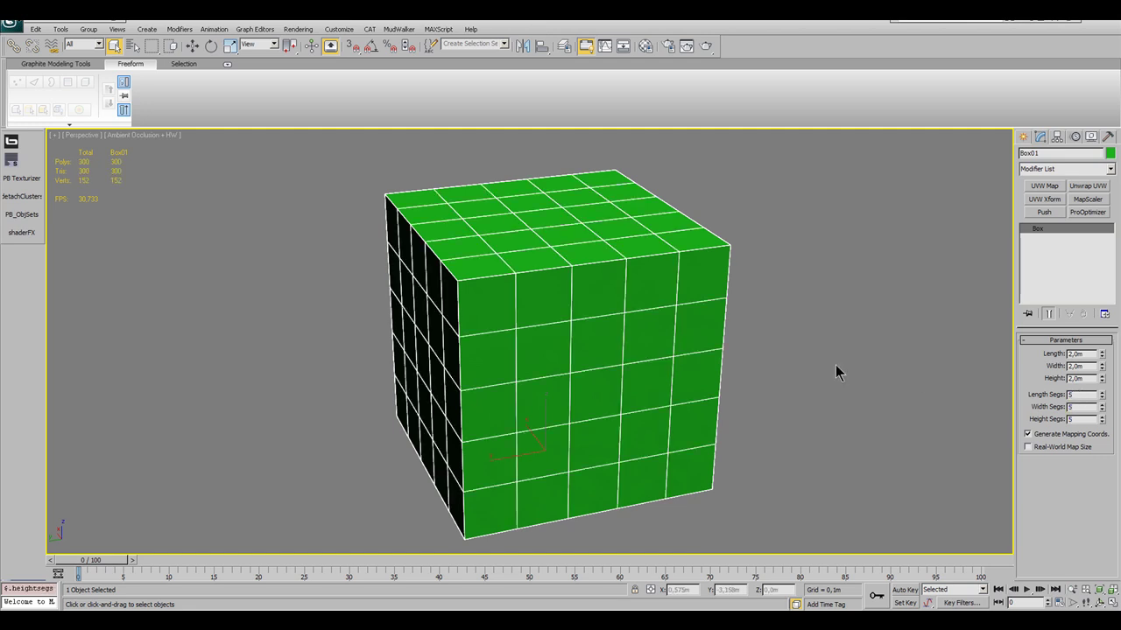
# Apply a Spherify modifier to the segmented box.
pyautogui.moveTo(591, 328); pyautogui.dragTo(674, 367, button='middle')
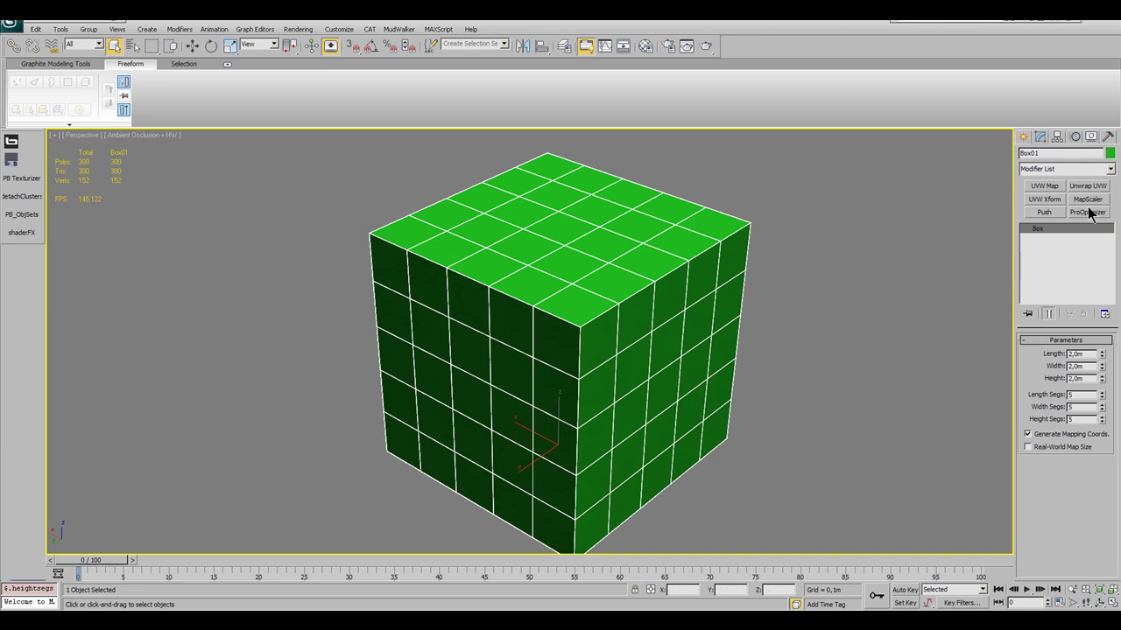
pyautogui.click(1059, 169)
pyautogui.scroll(-5, 1072, 458)
pyautogui.scroll(-1, 1072, 458)
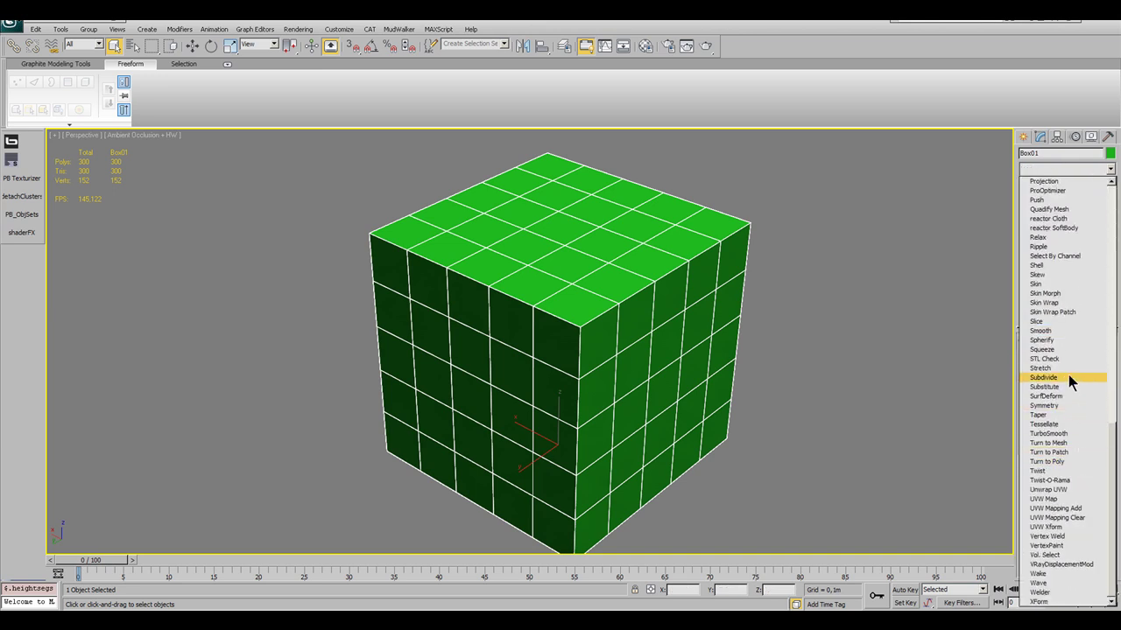
pyautogui.click(1068, 340)
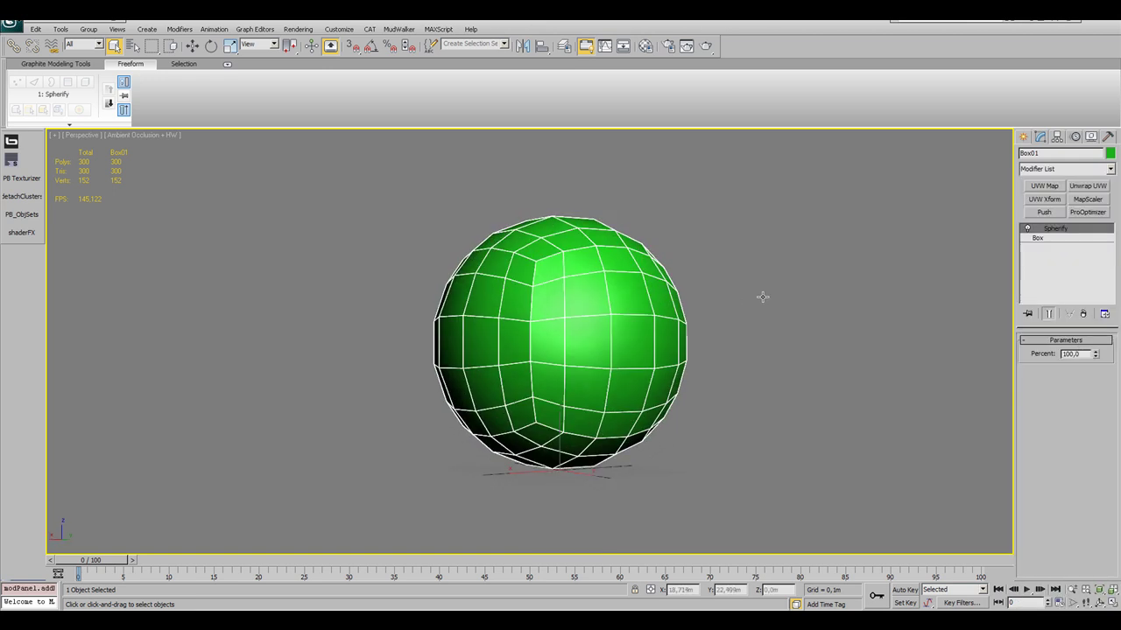
pyautogui.keyDown('alt'); pyautogui.moveTo(790, 295); pyautogui.dragTo(742, 361, button='middle'); pyautogui.keyUp('alt')
pyautogui.scroll(-2, 676, 351)
pyautogui.scroll(-2, 773, 345)
pyautogui.press('F4')
pyautogui.click(1062, 169)
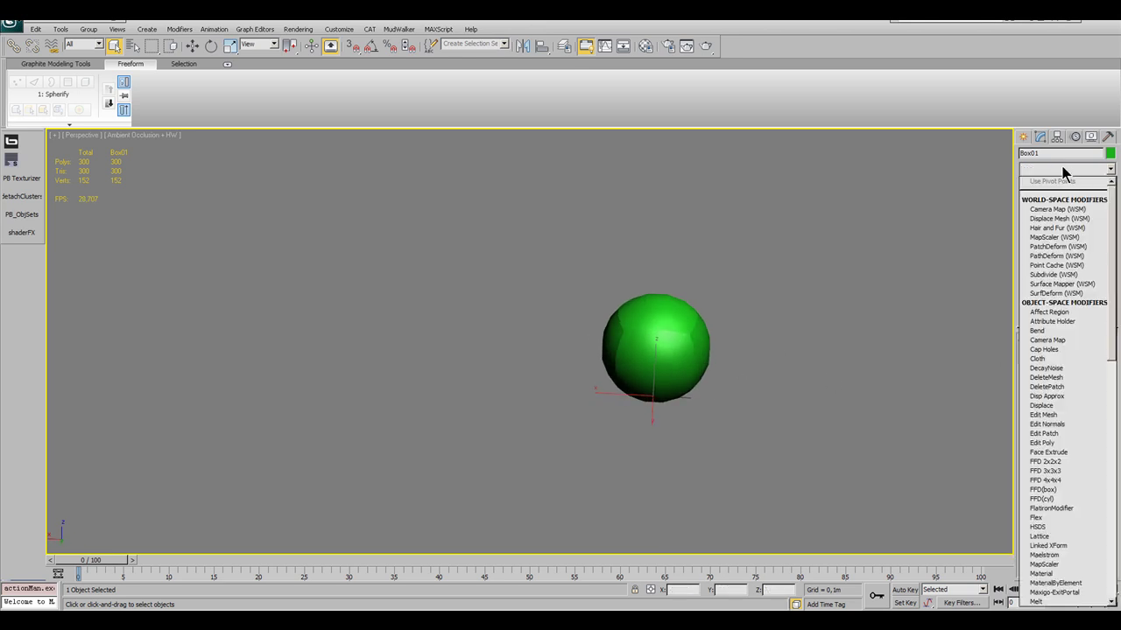
pyautogui.click(1055, 194)
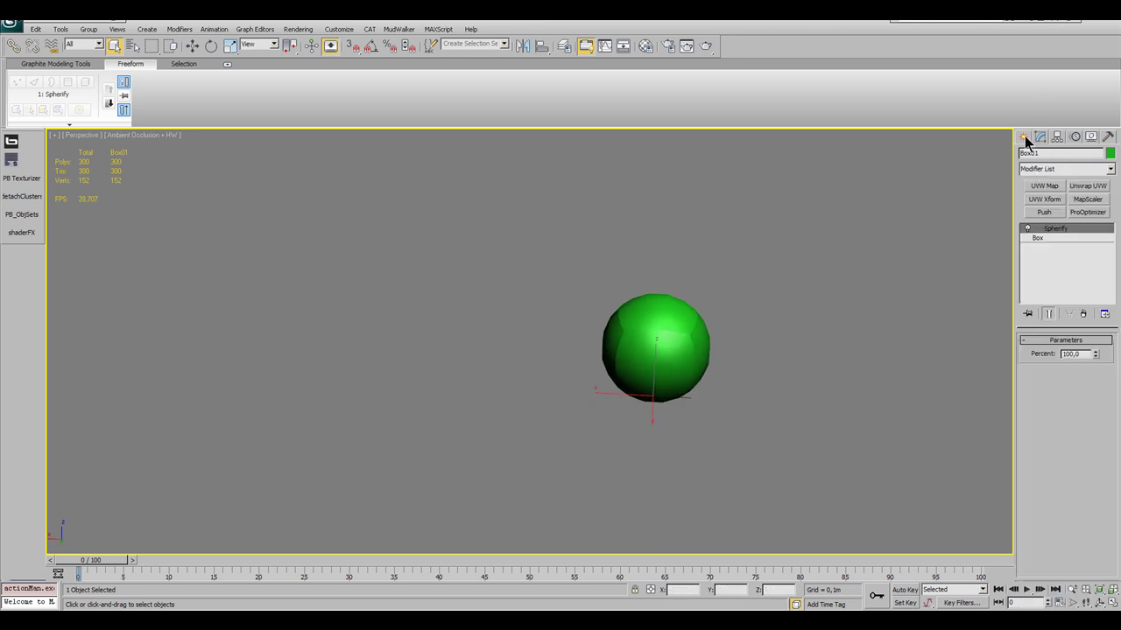
# Draw a standard Sphere beside the spherified box with edged faces shown, inspect its topology, and delete it.
pyautogui.click(1023, 138)
pyautogui.click(1044, 224)
pyautogui.press('F4')
pyautogui.moveTo(461, 368); pyautogui.dragTo(507, 387)
pyautogui.moveTo(536, 356); pyautogui.dragTo(621, 487, button='middle')
pyautogui.scroll(3, 581, 383)
pyautogui.press('Delete')
# Draw a GeoSphere beside the spherified box, inspect its topology, and delete it.
pyautogui.click(1088, 225)
pyautogui.moveTo(557, 385); pyautogui.dragTo(610, 411)
pyautogui.keyDown('alt'); pyautogui.moveTo(610, 412); pyautogui.dragTo(643, 436, button='middle'); pyautogui.keyUp('alt')
pyautogui.press('Delete')
pyautogui.moveTo(689, 377); pyautogui.dragTo(540, 338, button='middle')
pyautogui.rightClick(540, 338)
# Select the spherified box and apply a TurboSmooth modifier on top of Spherify.
pyautogui.click(540, 338)
pyautogui.moveTo(654, 298)
pyautogui.mouseDown(button='middle')
pyautogui.moveTo(614, 310)
pyautogui.moveTo(648, 315)
pyautogui.mouseUp(button='middle')
pyautogui.click(1040, 138)
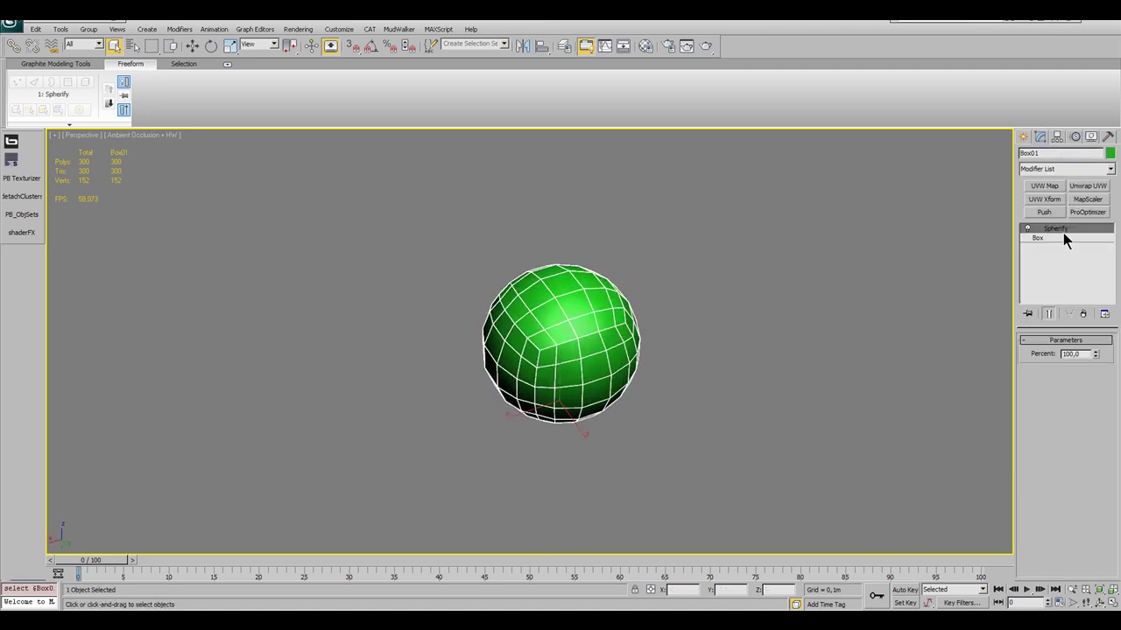
pyautogui.click(1059, 170)
pyautogui.scroll(-5, 1071, 446)
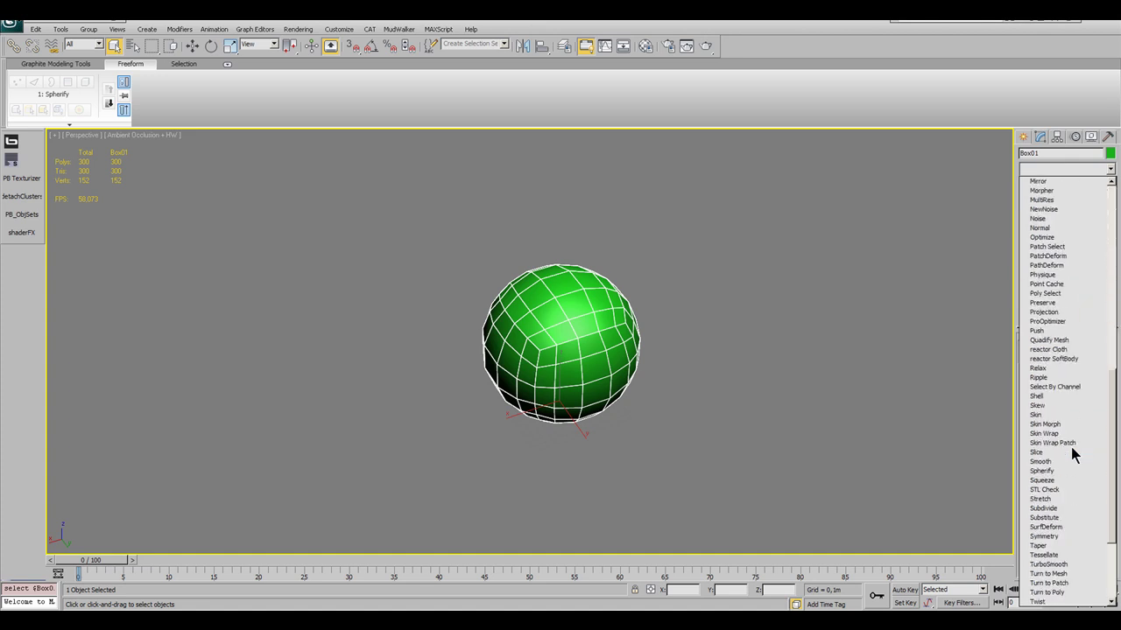
pyautogui.scroll(-4, 1071, 447)
pyautogui.click(1071, 440)
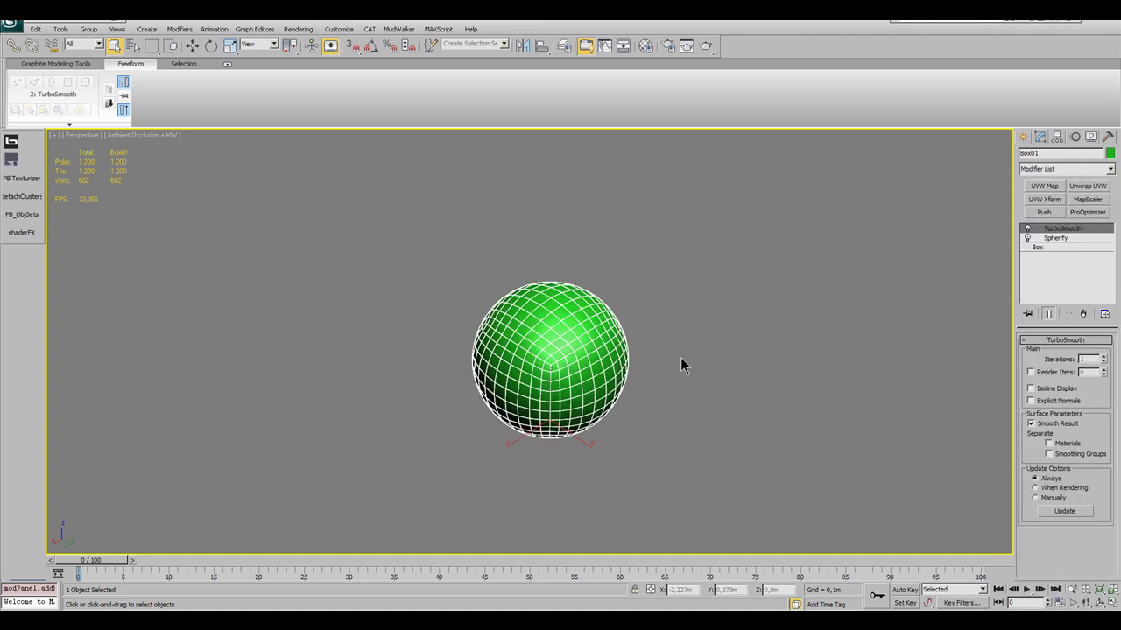
# Hide the edged faces and set the TurboSmooth iterations to 5.
pyautogui.press('F4')
pyautogui.moveTo(677, 388)
pyautogui.mouseDown(button='middle')
pyautogui.moveTo(658, 341)
pyautogui.moveTo(688, 380)
pyautogui.mouseUp(button='middle')
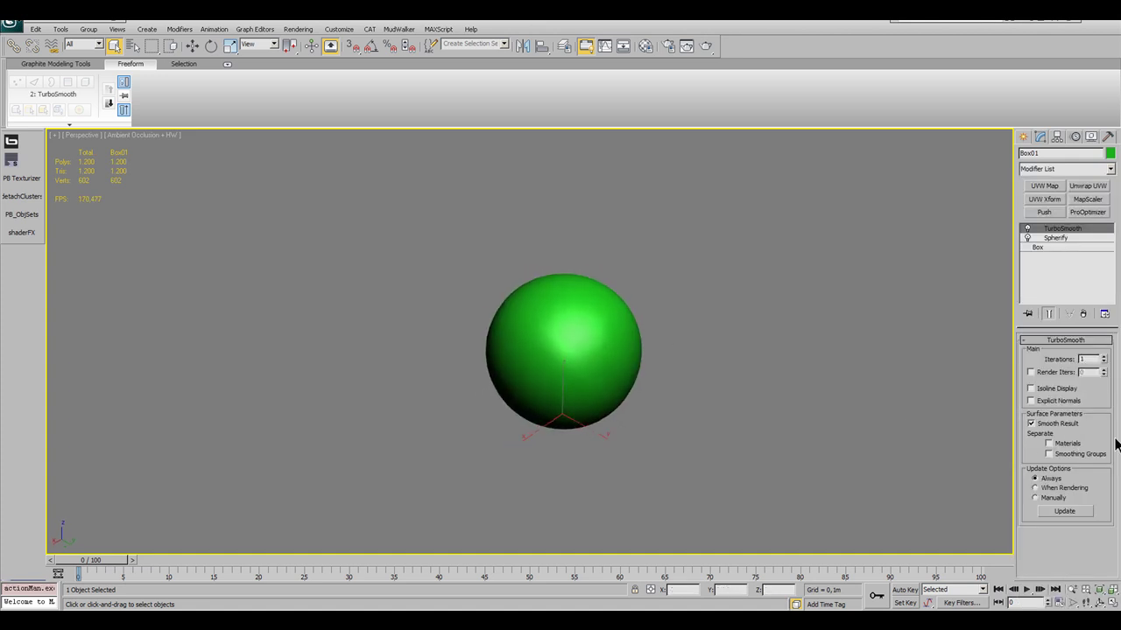
pyautogui.click(1104, 357)
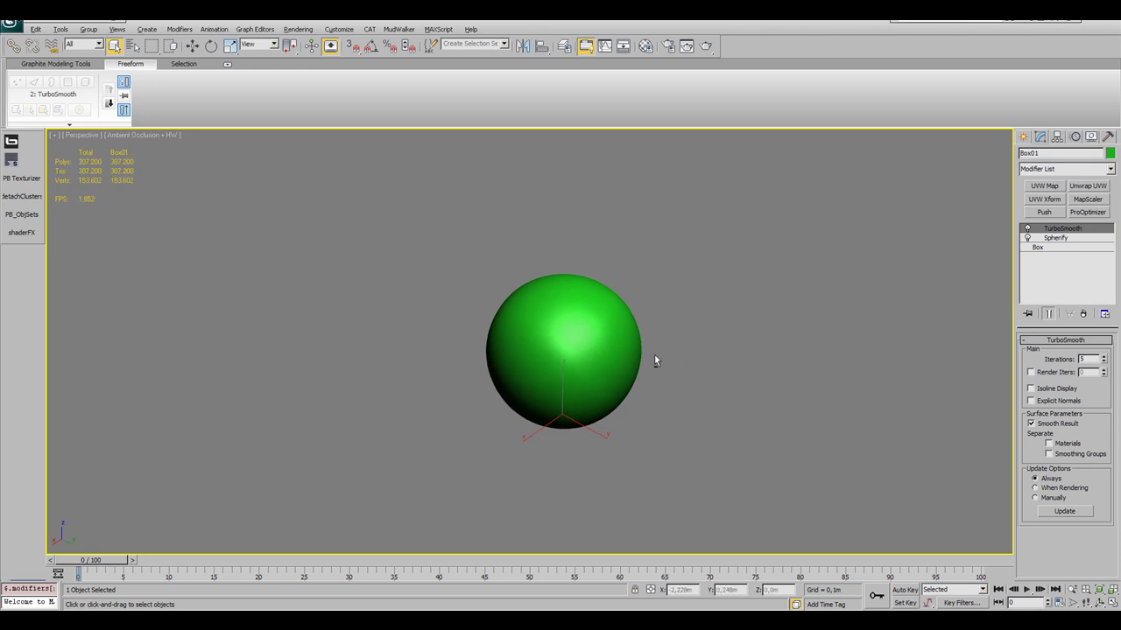
pyautogui.moveTo(654, 361)
pyautogui.keyDown('alt'); pyautogui.mouseDown(button='middle')
pyautogui.moveTo(633, 366)
pyautogui.moveTo(578, 335)
pyautogui.moveTo(430, 333)
pyautogui.mouseUp(button='middle'); pyautogui.keyUp('alt')
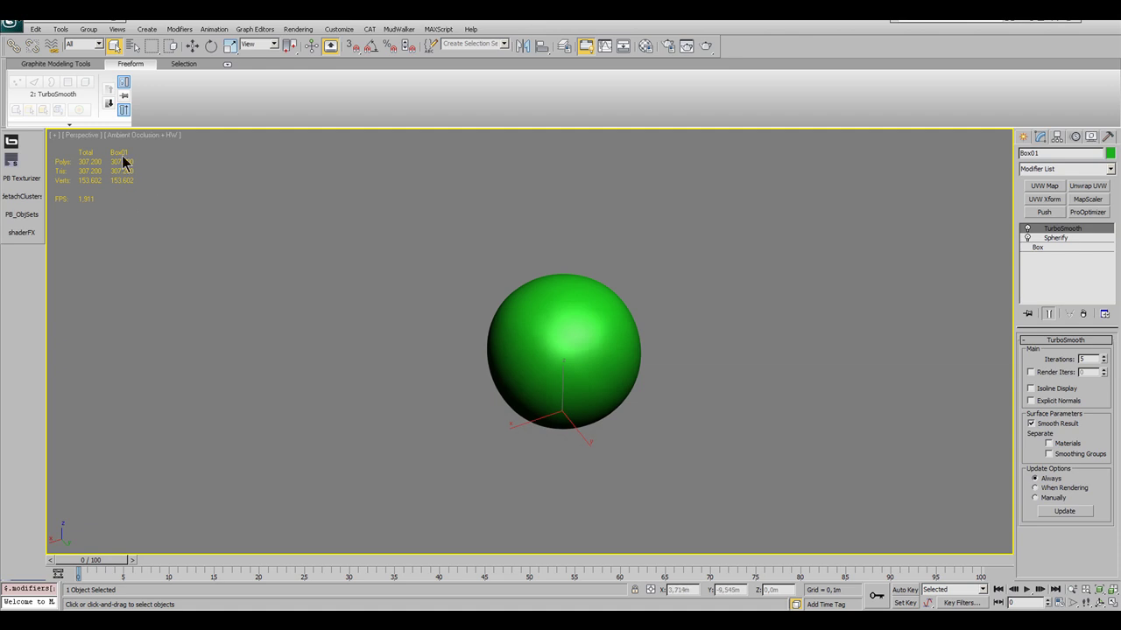
pyautogui.keyDown('alt'); pyautogui.moveTo(604, 350); pyautogui.dragTo(535, 323, button='middle'); pyautogui.keyUp('alt')
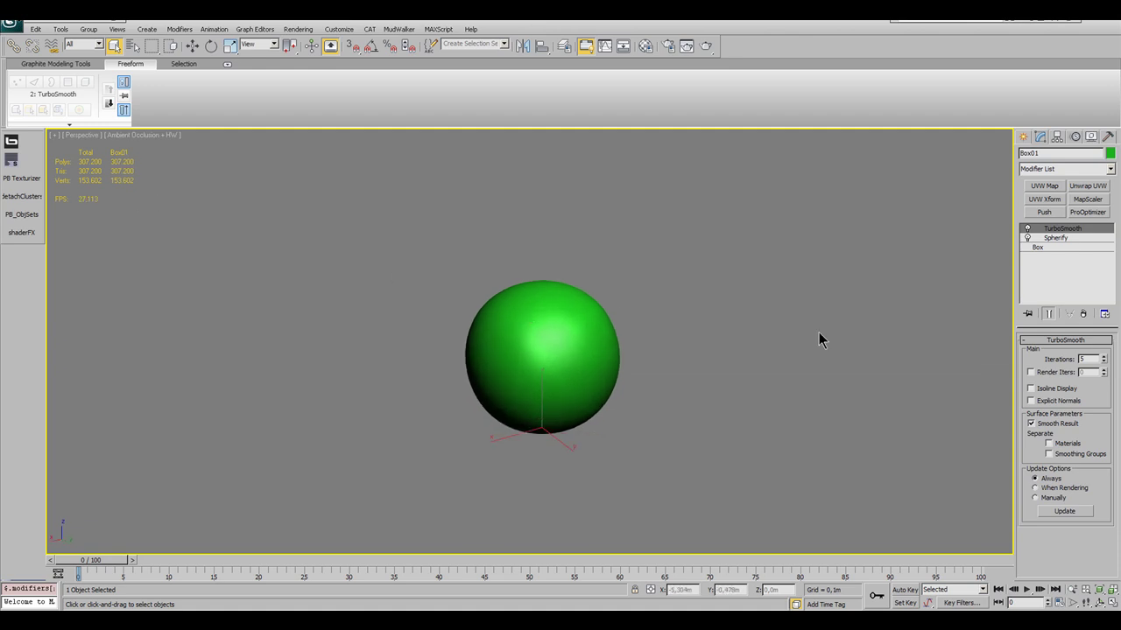
pyautogui.keyDown('alt'); pyautogui.moveTo(610, 350); pyautogui.dragTo(632, 362, button='middle'); pyautogui.keyUp('alt')
# Apply a Displace modifier above TurboSmooth on the ball.
pyautogui.click(1080, 169)
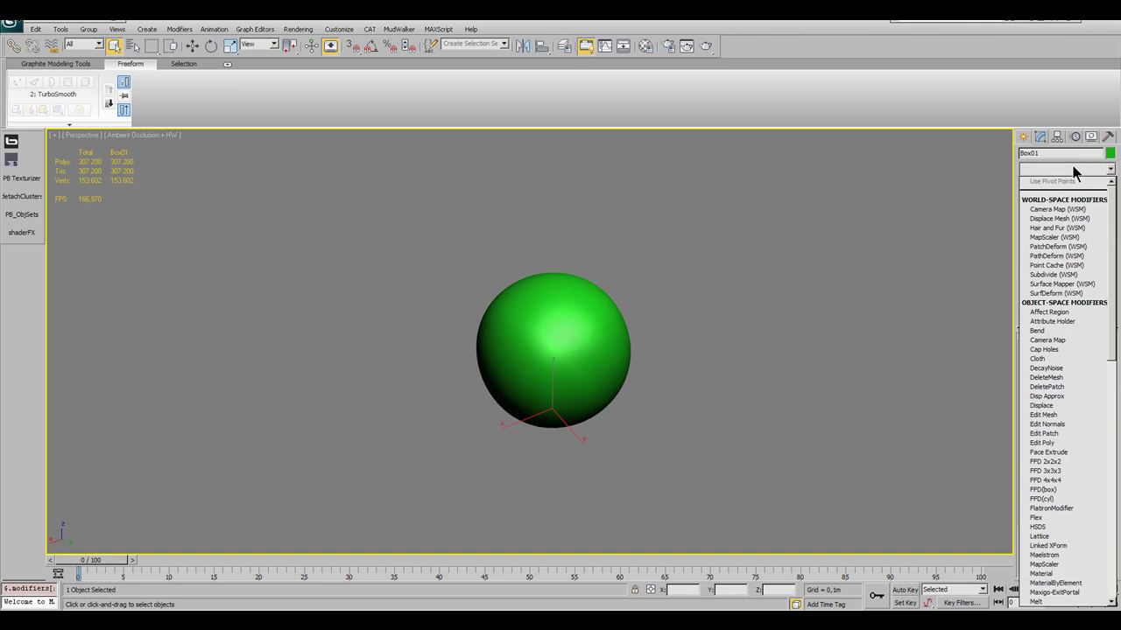
pyautogui.click(1047, 405)
pyautogui.keyDown('alt'); pyautogui.moveTo(690, 383); pyautogui.dragTo(710, 362, button='middle'); pyautogui.keyUp('alt')
# Assign a new Cellular map to the Displace modifier's image map and bring up the Material Editor.
pyautogui.scroll(-3, 1068, 434)
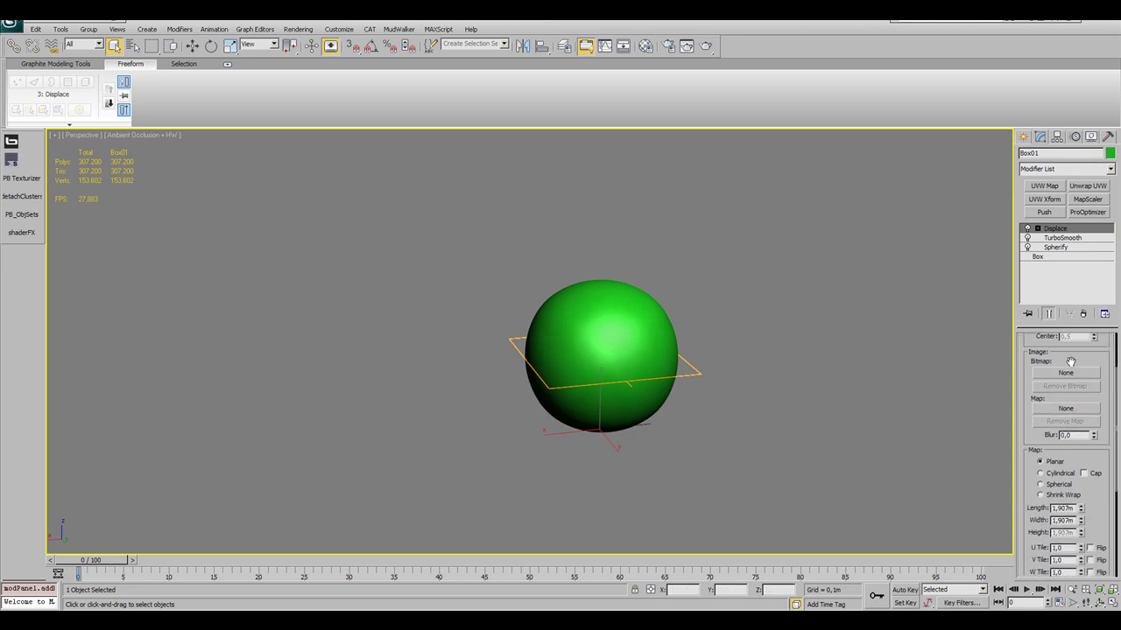
pyautogui.click(1065, 408)
pyautogui.click(385, 153)
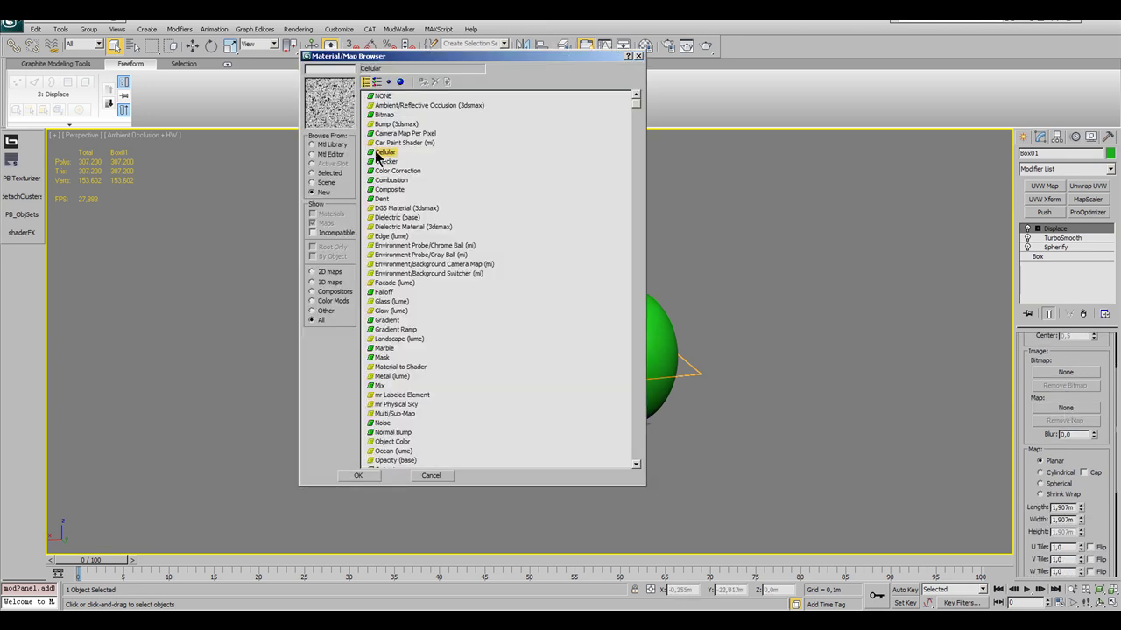
pyautogui.moveTo(514, 55); pyautogui.dragTo(625, 118)
pyautogui.click(750, 119)
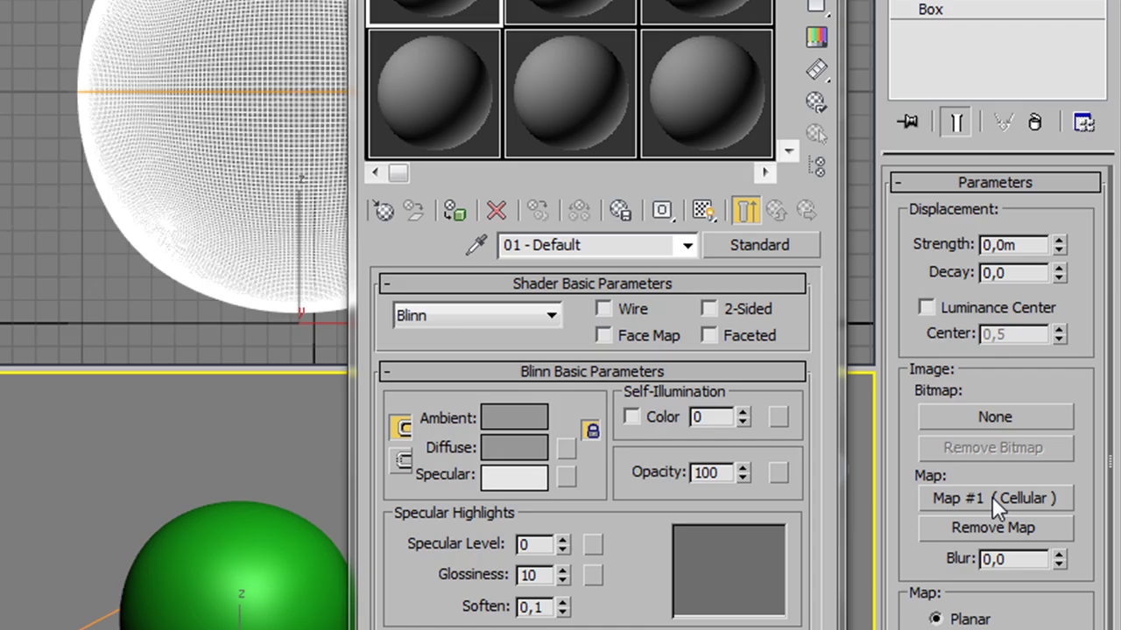
# Place the Displace modifier's Cellular map in a Material Editor sample slot as an instance.
pyautogui.moveTo(992, 496); pyautogui.dragTo(534, 88)
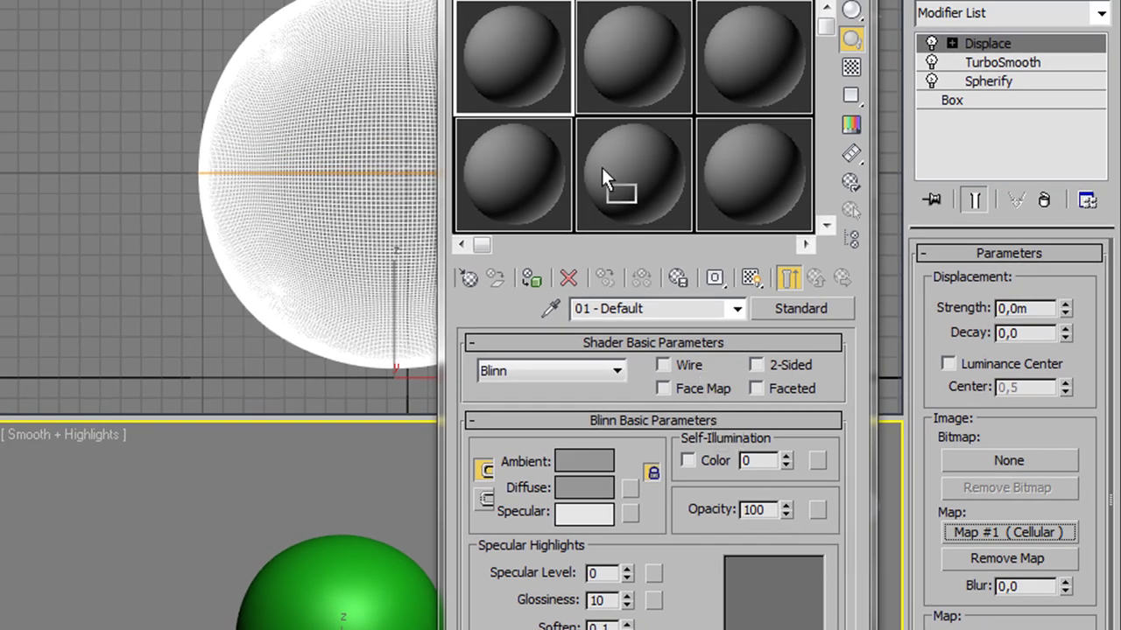
pyautogui.moveTo(602, 167); pyautogui.dragTo(506, 49)
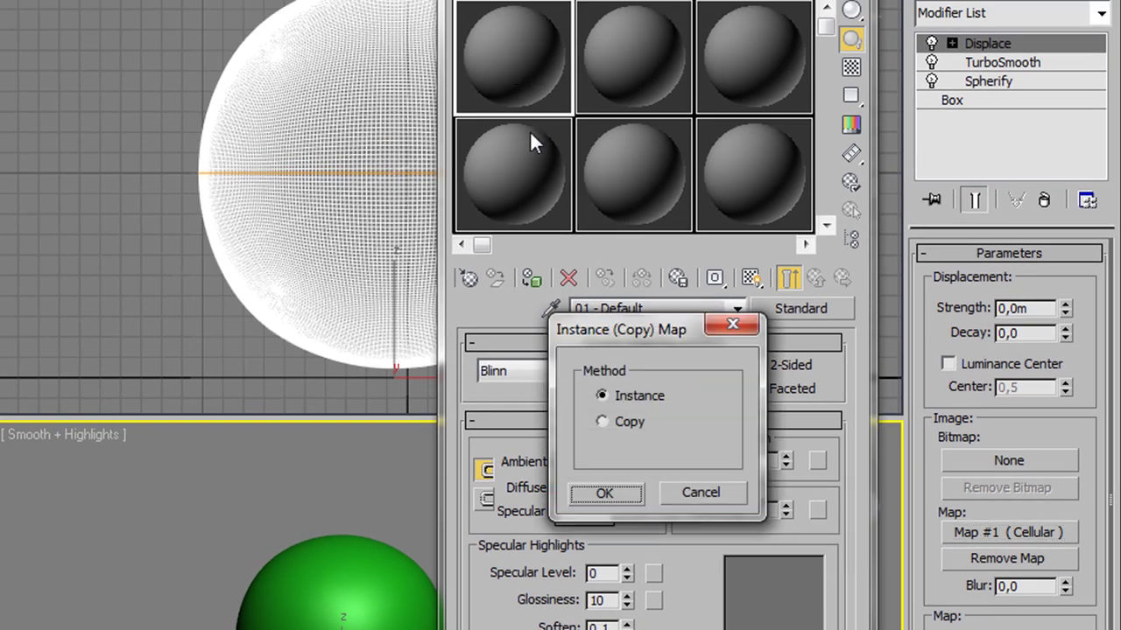
pyautogui.click(606, 494)
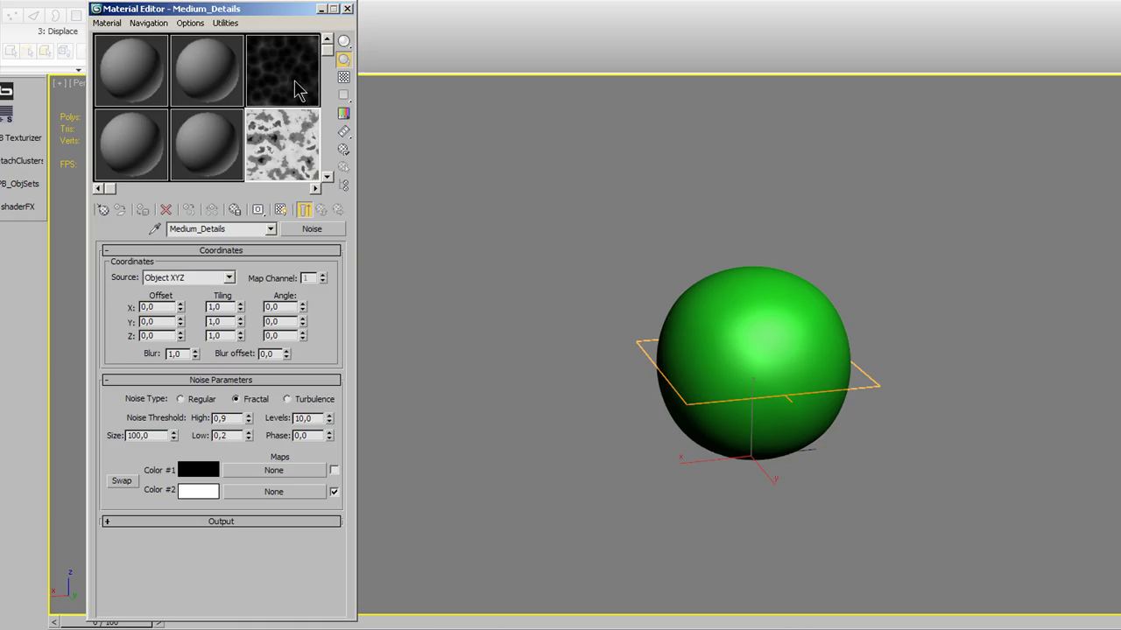
# Examine the Basic_Shape Cellular map's coordinates, cell and division colours, cell characteristics and thresholds.
pyautogui.click(300, 88)
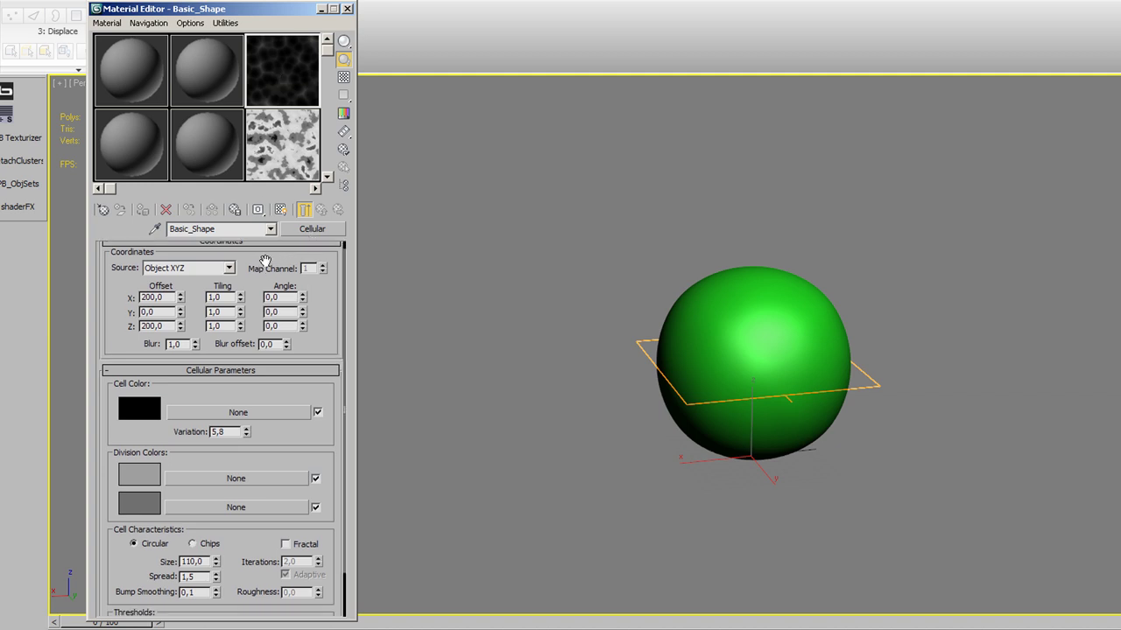
pyautogui.moveTo(264, 266); pyautogui.dragTo(132, 280)
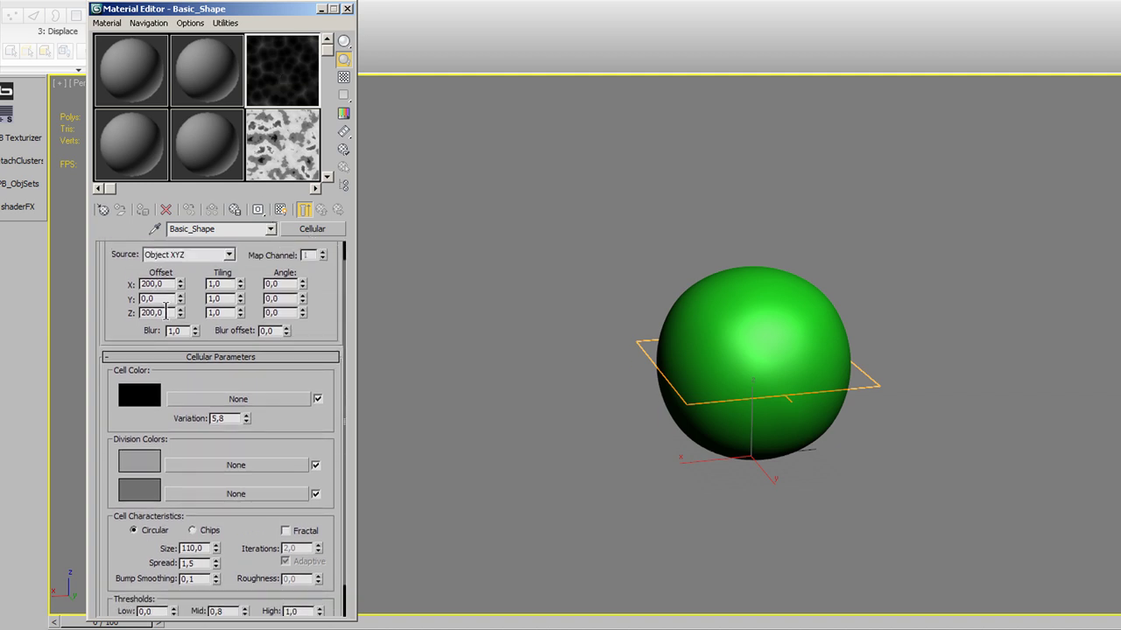
pyautogui.moveTo(334, 326); pyautogui.dragTo(330, 273)
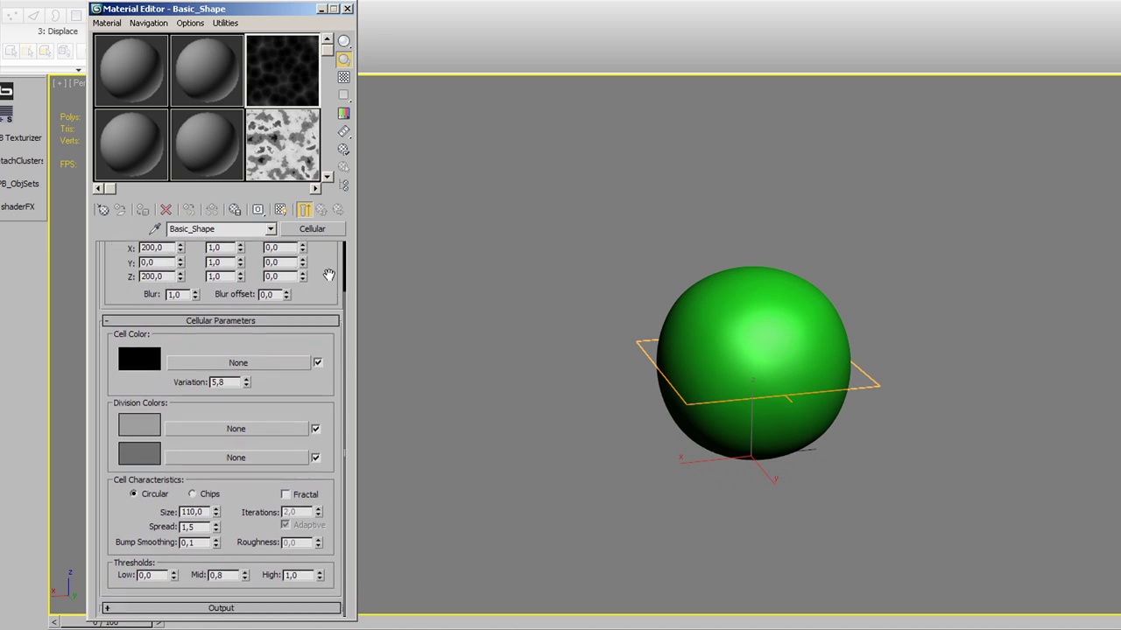
pyautogui.click(136, 361)
pyautogui.click(140, 427)
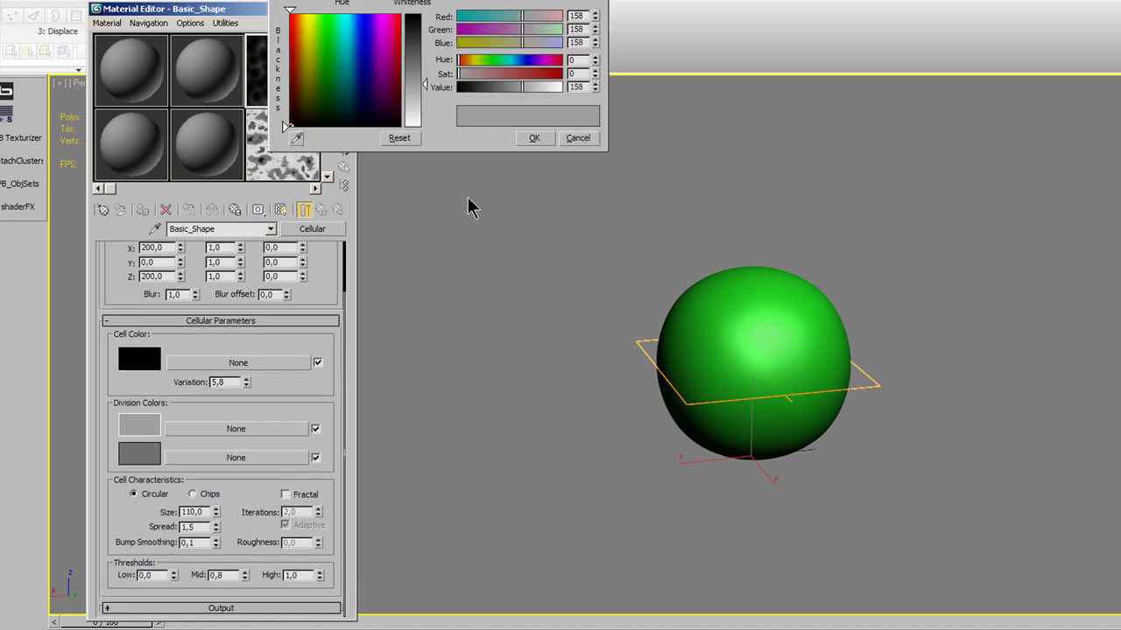
pyautogui.click(140, 455)
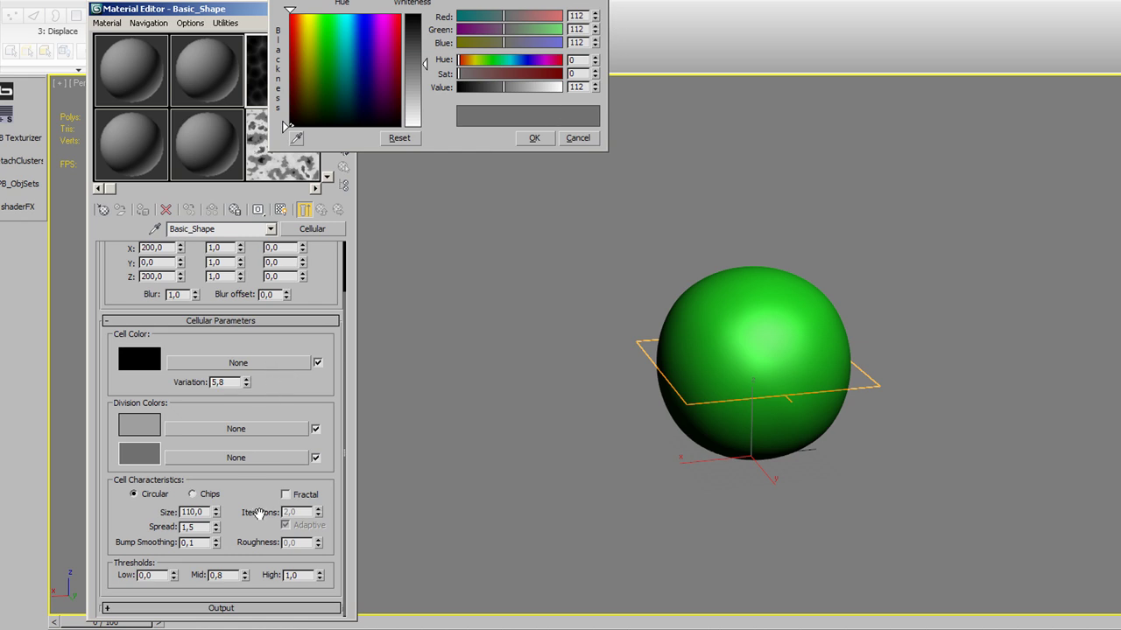
pyautogui.doubleClick(201, 512)
pyautogui.click(215, 608)
pyautogui.scroll(5, 210, 360)
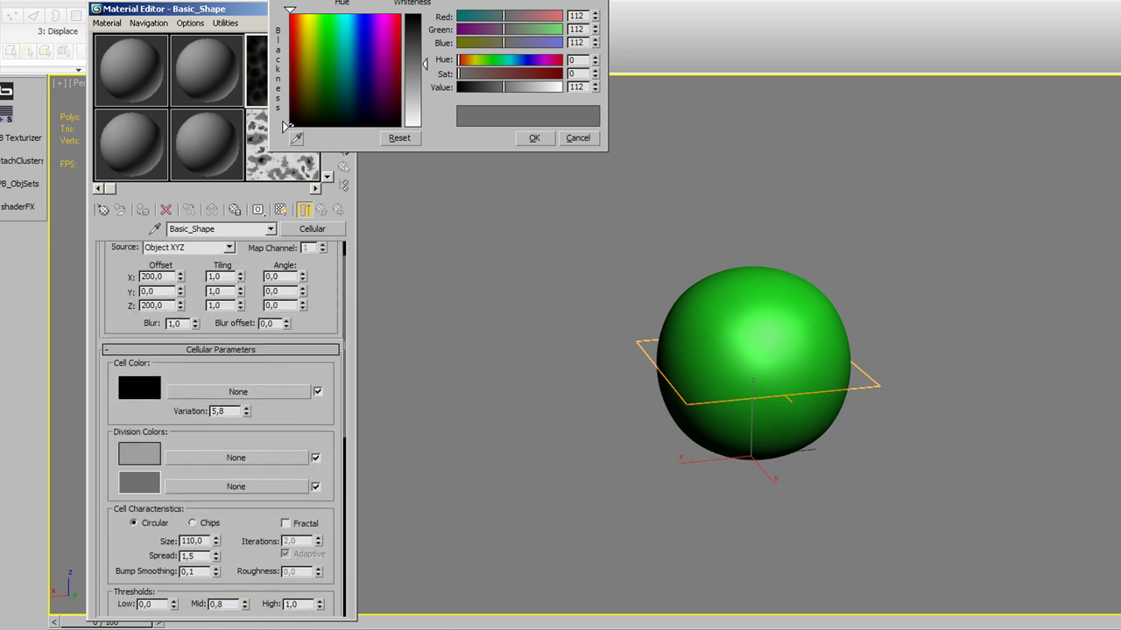
pyautogui.click(550, 137)
# Assign the Basic_Shape map to the Displace modifier's image map as an instance and view its enlarged preview.
pyautogui.moveTo(274, 88); pyautogui.dragTo(724, 242)
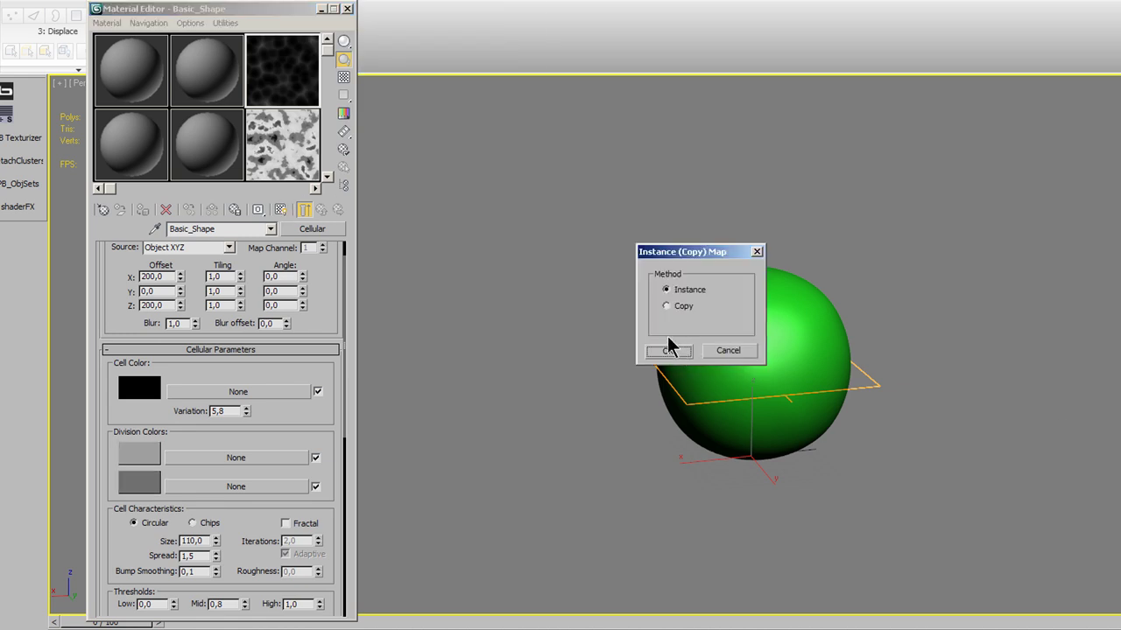
pyautogui.click(667, 351)
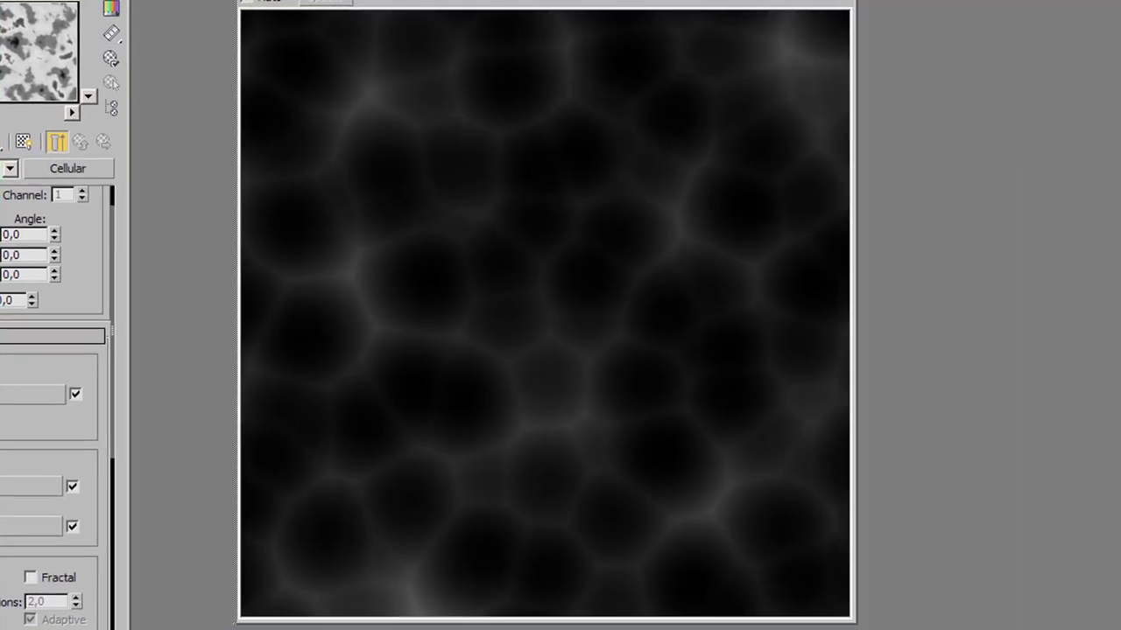
pyautogui.moveTo(853, 621); pyautogui.dragTo(1094, 629)
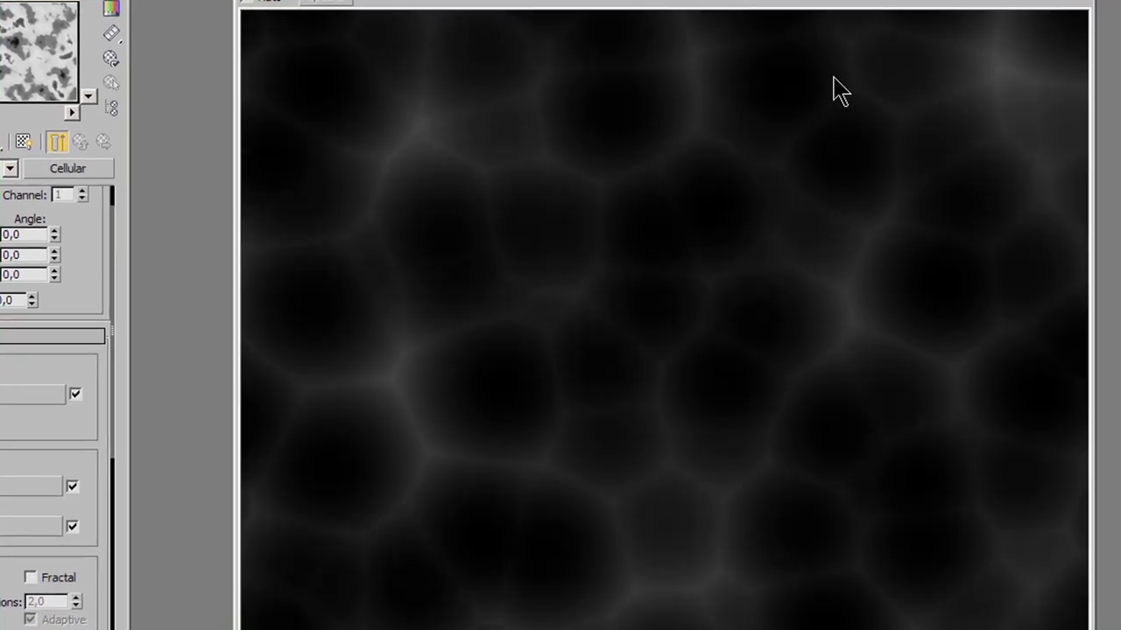
pyautogui.moveTo(871, 2); pyautogui.dragTo(802, 2)
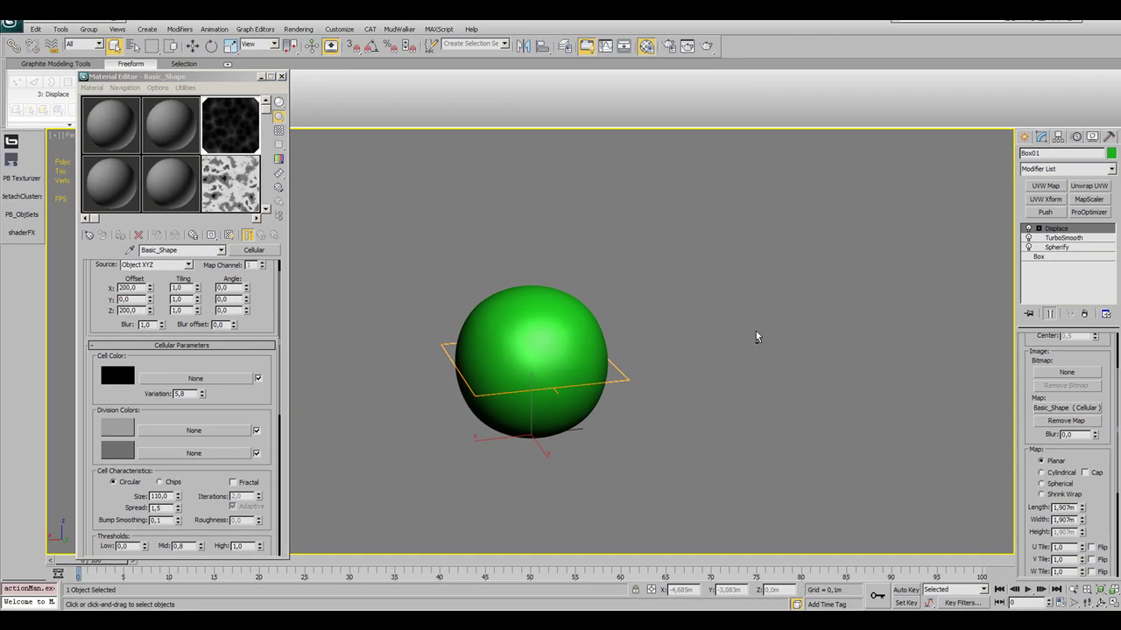
# Set the Displace strength to 1.3 m and its mapping type to Spherical.
pyautogui.scroll(3, 1090, 350)
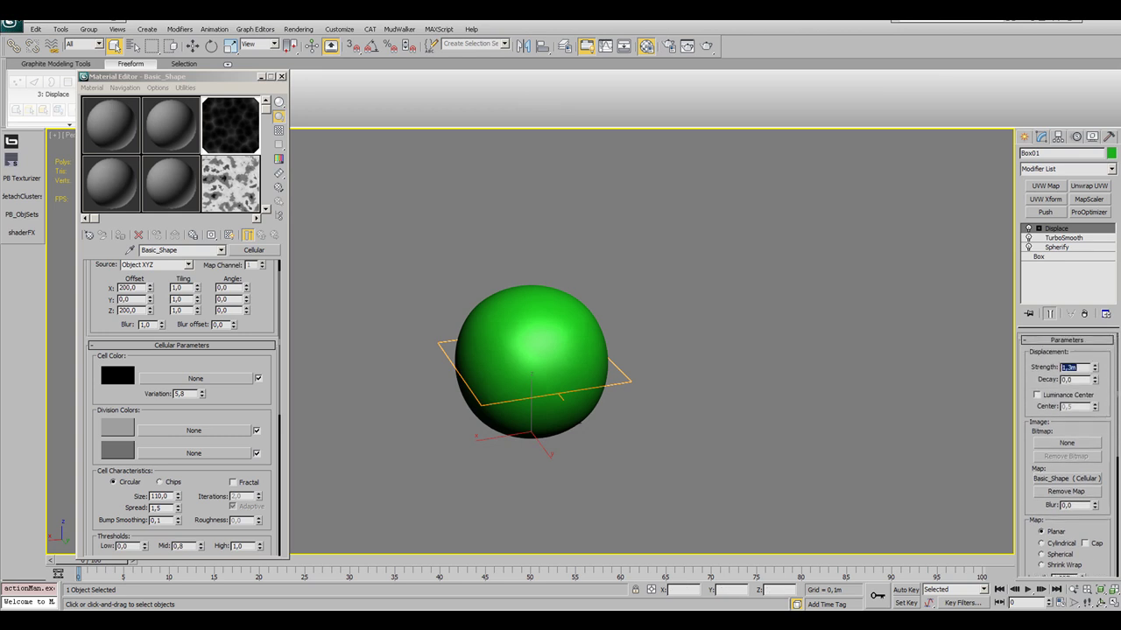
pyautogui.press('Return')
pyautogui.keyDown('alt'); pyautogui.moveTo(507, 339); pyautogui.dragTo(687, 342, button='middle'); pyautogui.keyUp('alt')
pyautogui.scroll(-6, 1101, 424)
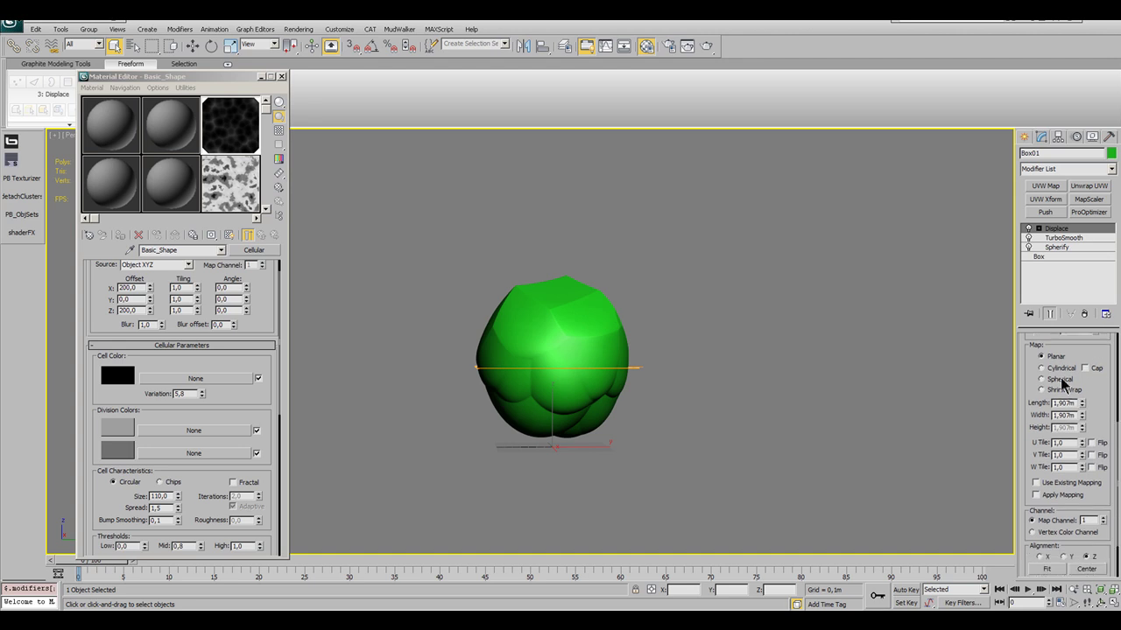
pyautogui.click(1053, 379)
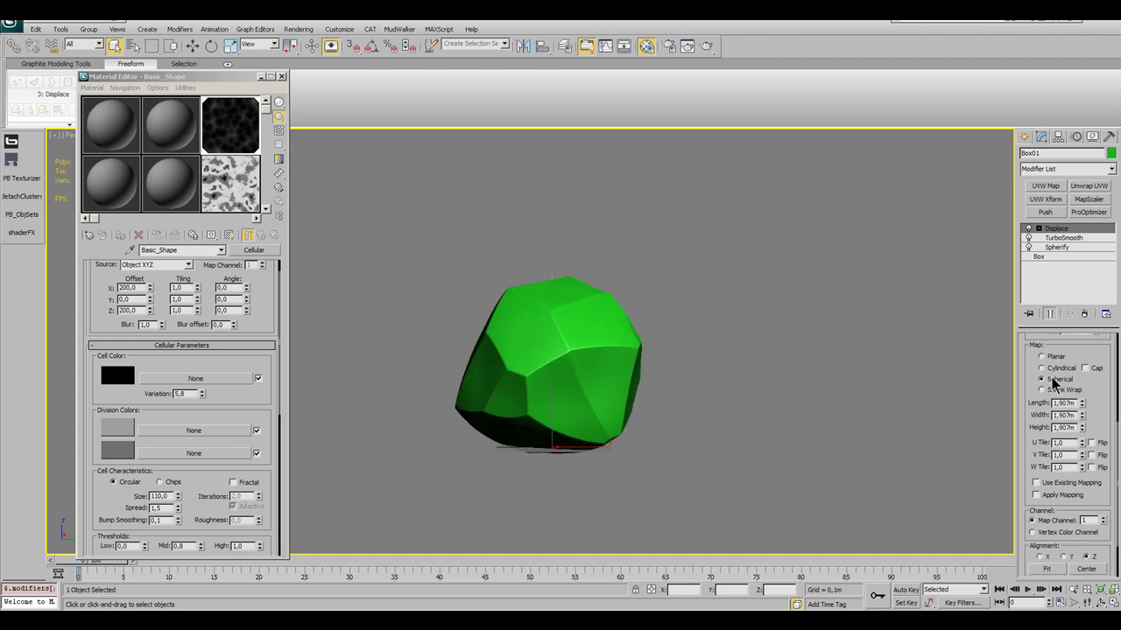
# Add a second Displace modifier on top of the rock's modifier stack.
pyautogui.moveTo(631, 372)
pyautogui.keyDown('alt'); pyautogui.mouseDown(button='middle')
pyautogui.moveTo(824, 320)
pyautogui.moveTo(795, 290)
pyautogui.moveTo(638, 285)
pyautogui.moveTo(629, 325)
pyautogui.mouseUp(button='middle'); pyautogui.keyUp('alt')
pyautogui.moveTo(656, 359)
pyautogui.keyDown('alt'); pyautogui.mouseDown(button='middle')
pyautogui.moveTo(633, 353)
pyautogui.moveTo(651, 348)
pyautogui.moveTo(618, 367)
pyautogui.moveTo(774, 333)
pyautogui.moveTo(656, 336)
pyautogui.moveTo(628, 355)
pyautogui.mouseUp(button='middle'); pyautogui.keyUp('alt')
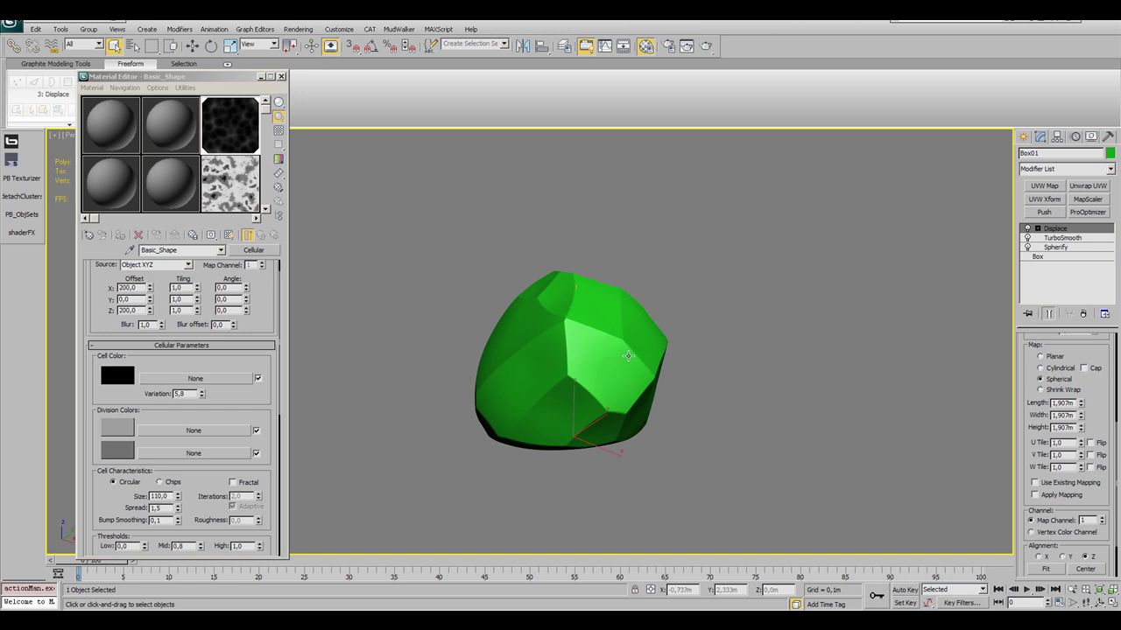
pyautogui.click(1059, 169)
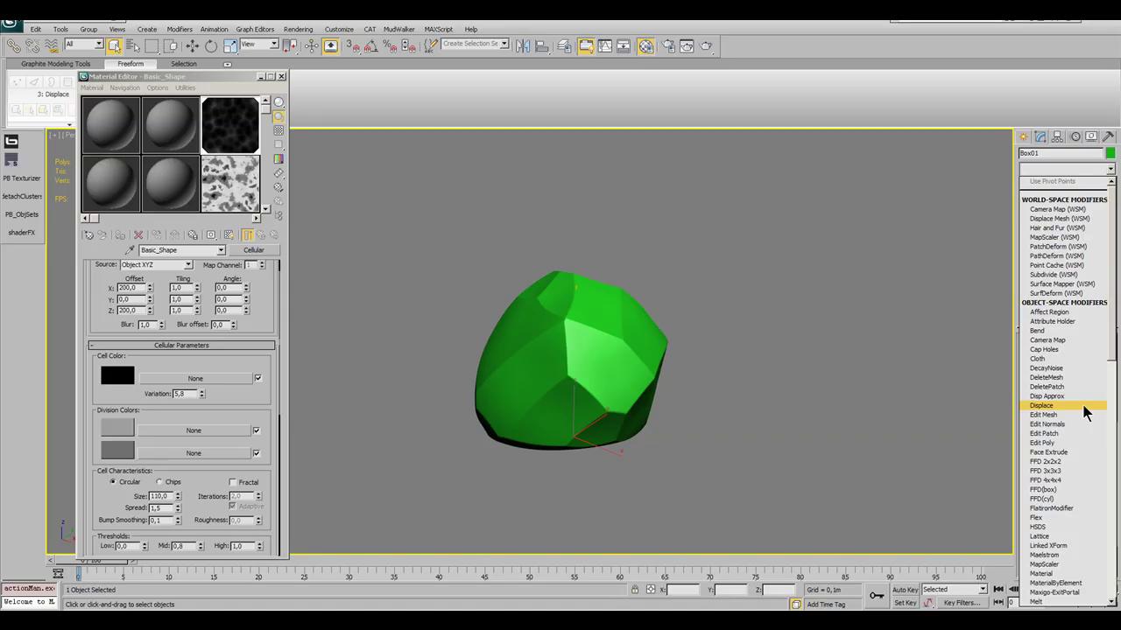
pyautogui.click(1083, 407)
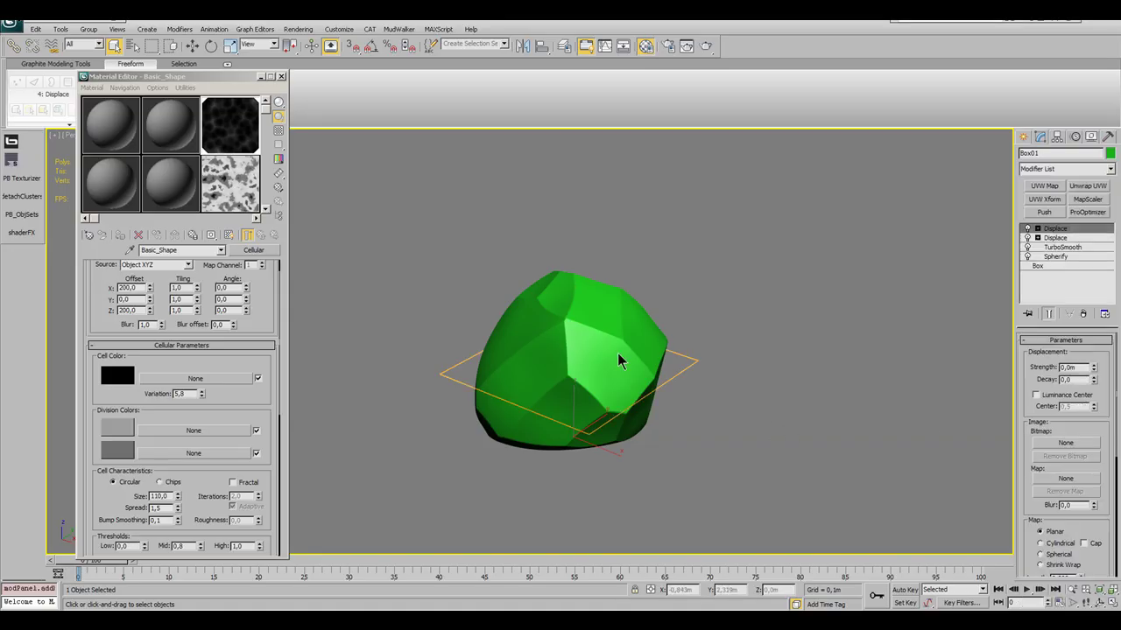
pyautogui.click(1061, 478)
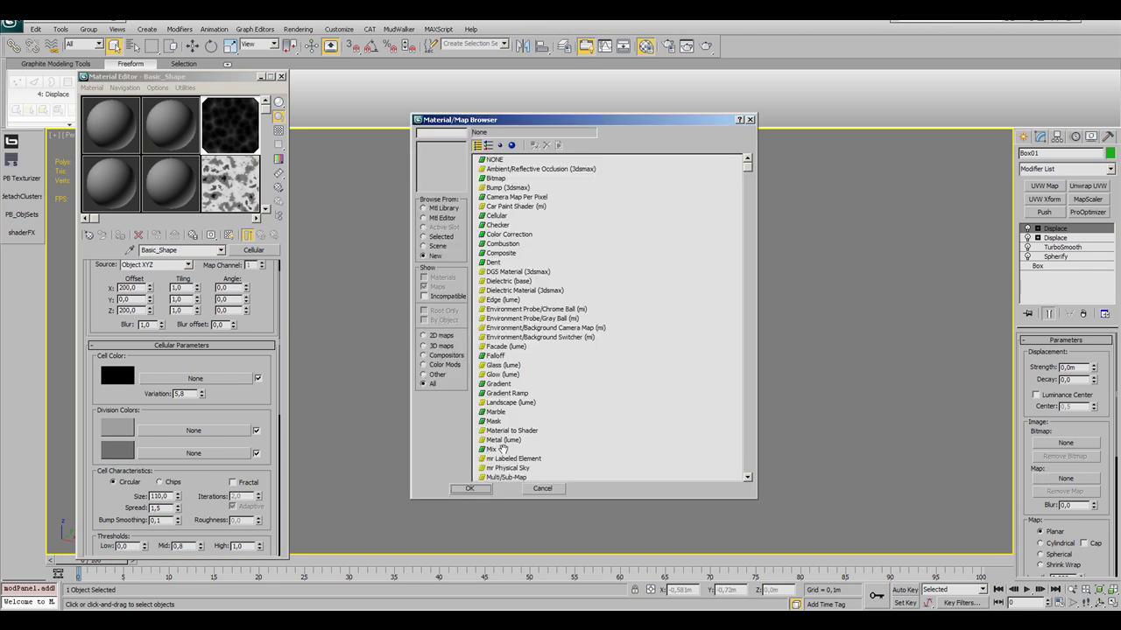
pyautogui.scroll(-5, 504, 448)
pyautogui.click(493, 342)
pyautogui.press('ctrl')
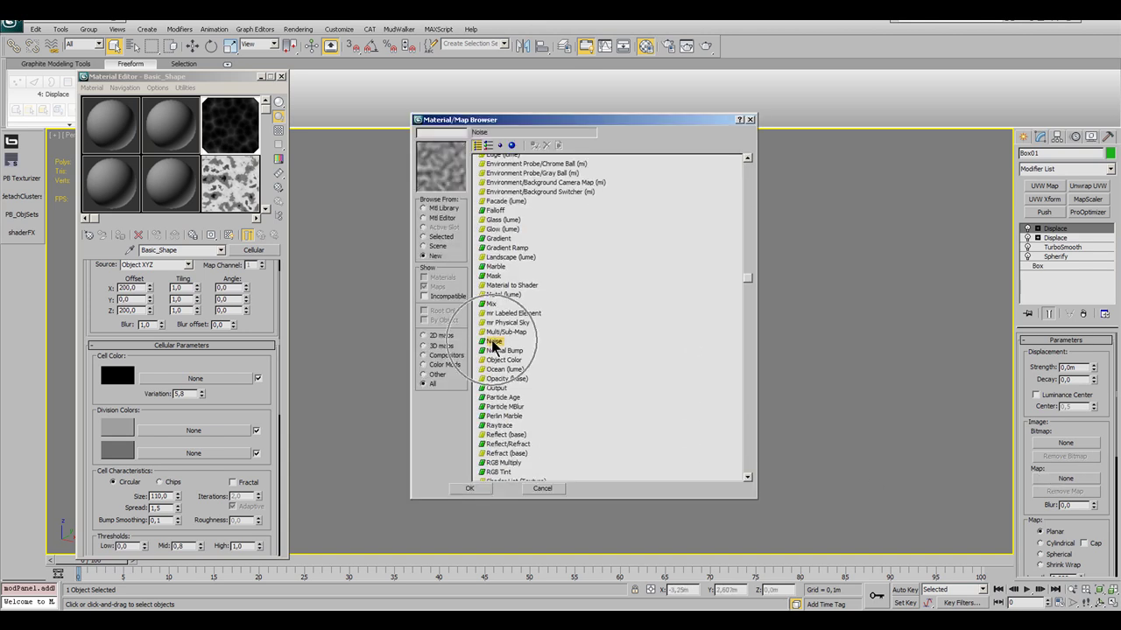
pyautogui.click(542, 488)
# Examine the Medium_Details Noise map's type, size, thresholds and levels, and view its enlarged preview.
pyautogui.click(248, 185)
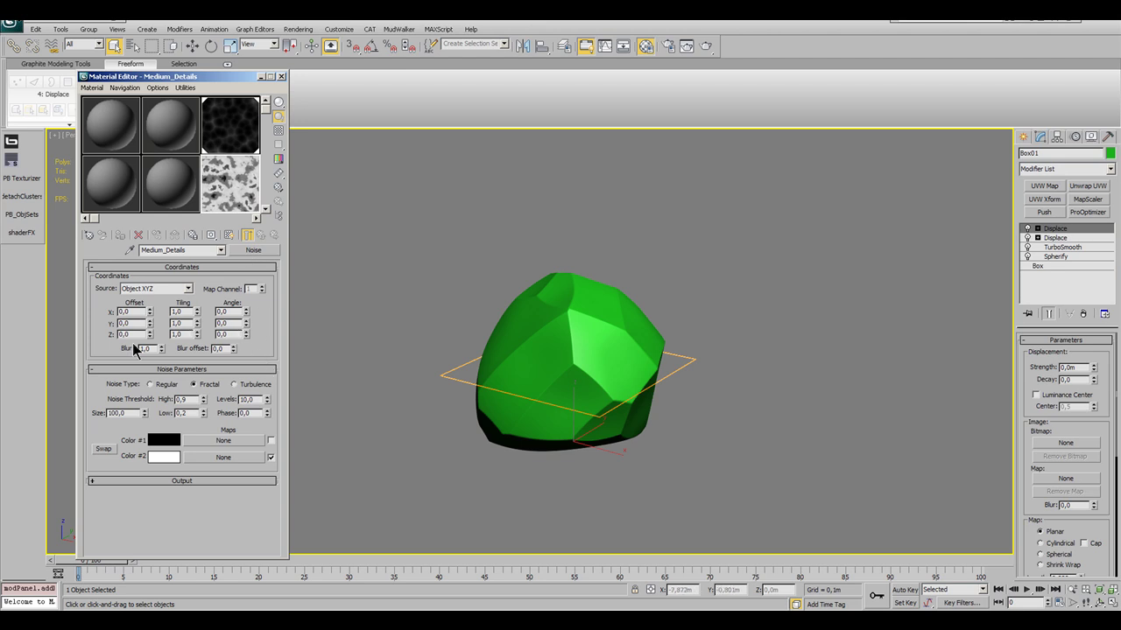
pyautogui.doubleClick(115, 413)
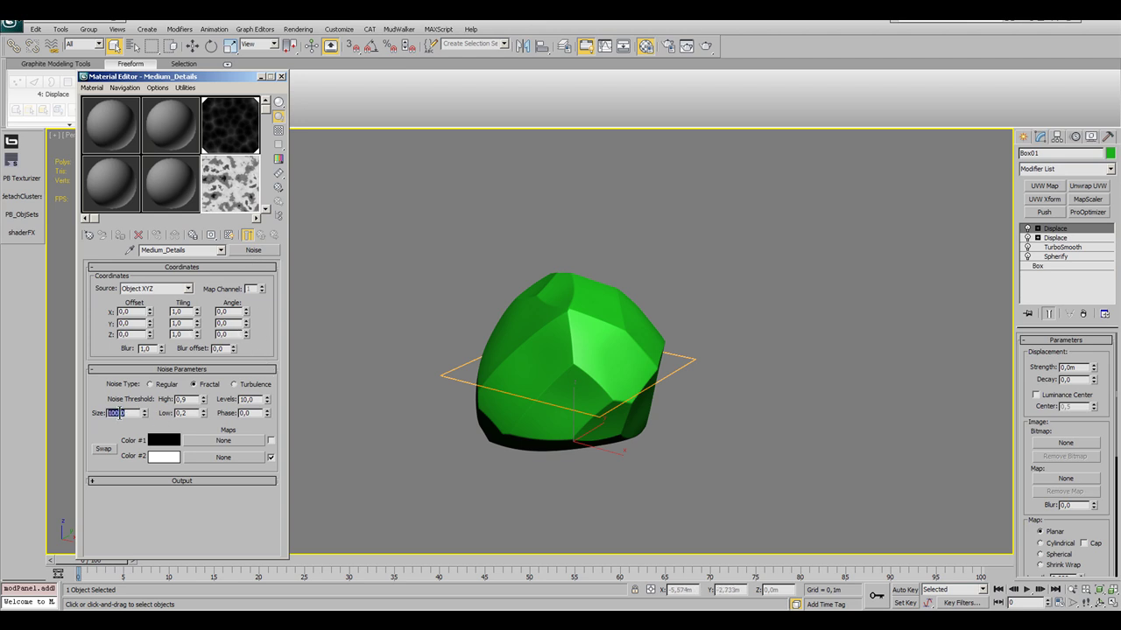
pyautogui.doubleClick(190, 399)
pyautogui.doubleClick(192, 415)
pyautogui.click(207, 386)
pyautogui.doubleClick(246, 400)
pyautogui.click(257, 344)
pyautogui.doubleClick(230, 183)
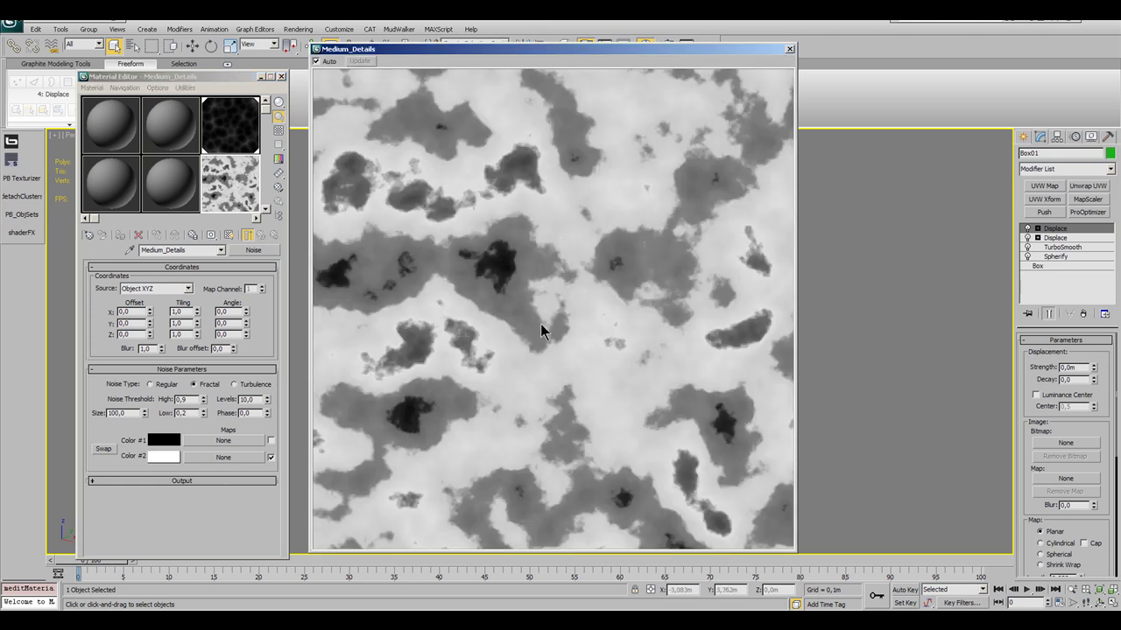
# Try shifting a point on the Medium_Details map's output color curve, move it back, and close the enlarged preview.
pyautogui.click(176, 483)
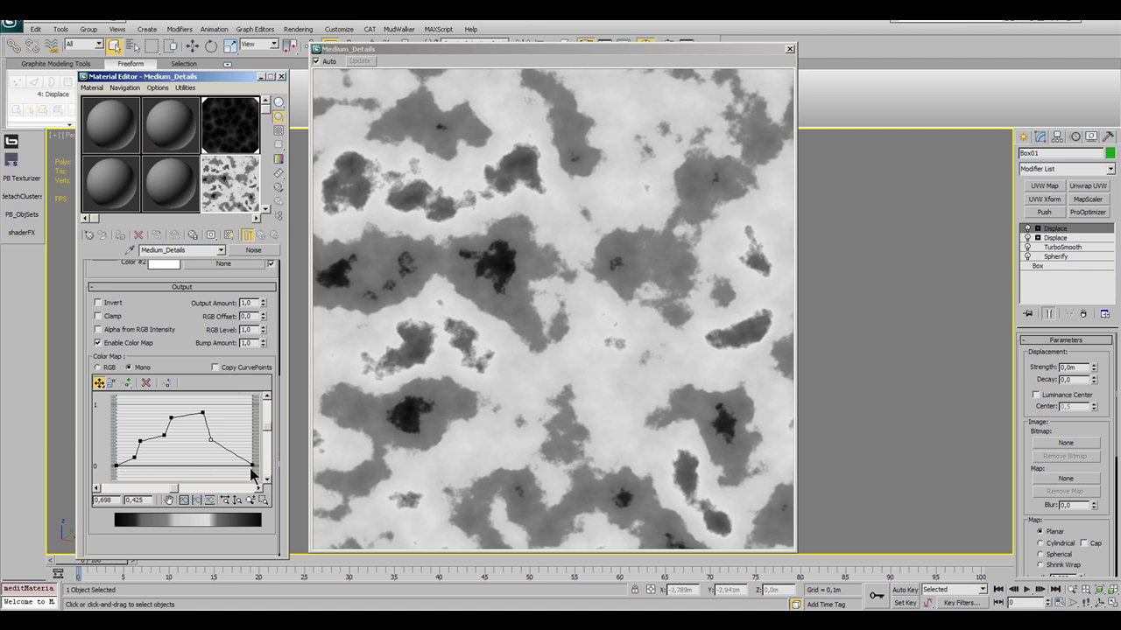
pyautogui.moveTo(250, 465)
pyautogui.mouseDown()
pyautogui.moveTo(253, 403)
pyautogui.moveTo(254, 467)
pyautogui.mouseUp()
pyautogui.moveTo(171, 418)
pyautogui.mouseDown()
pyautogui.moveTo(174, 408)
pyautogui.moveTo(172, 418)
pyautogui.mouseUp()
pyautogui.moveTo(134, 457); pyautogui.dragTo(149, 437)
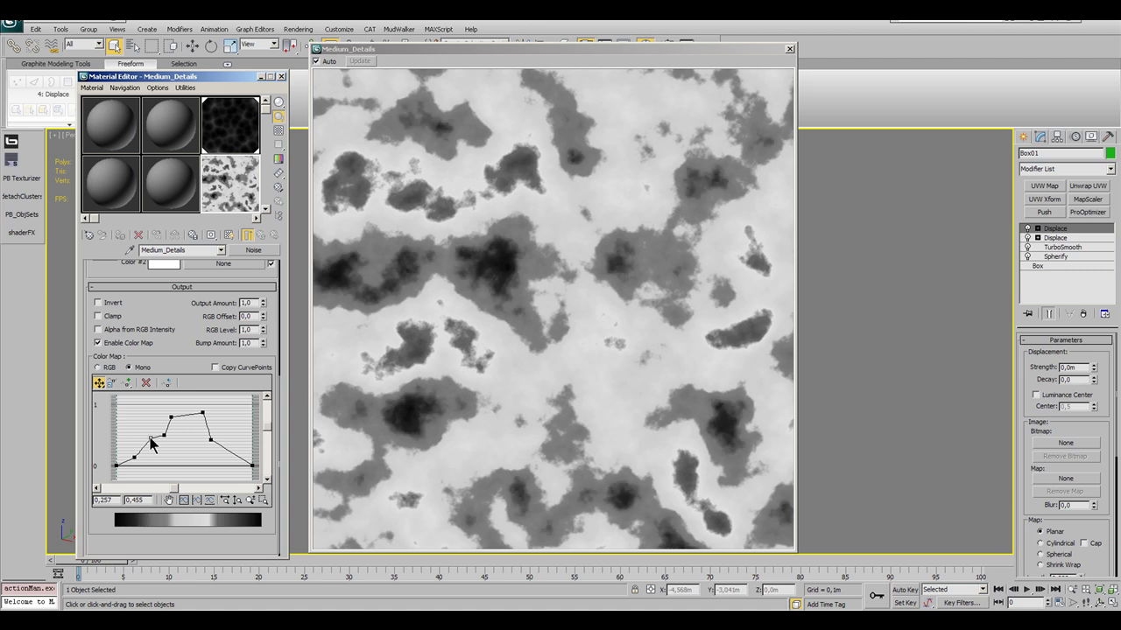
pyautogui.moveTo(151, 444); pyautogui.dragTo(143, 446)
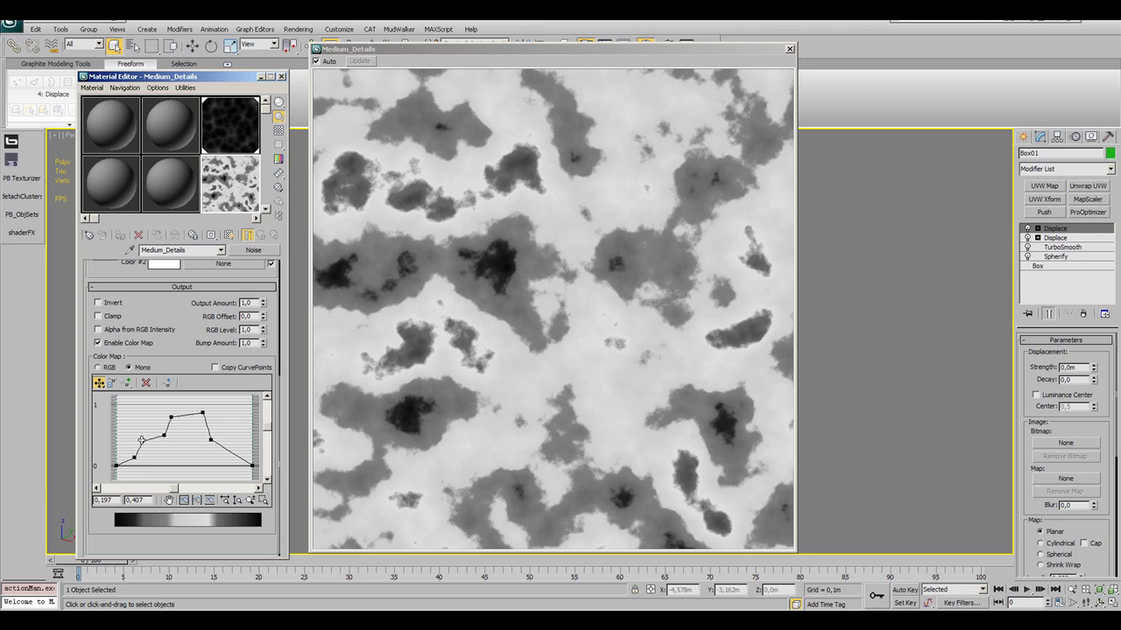
pyautogui.moveTo(181, 363); pyautogui.dragTo(176, 417)
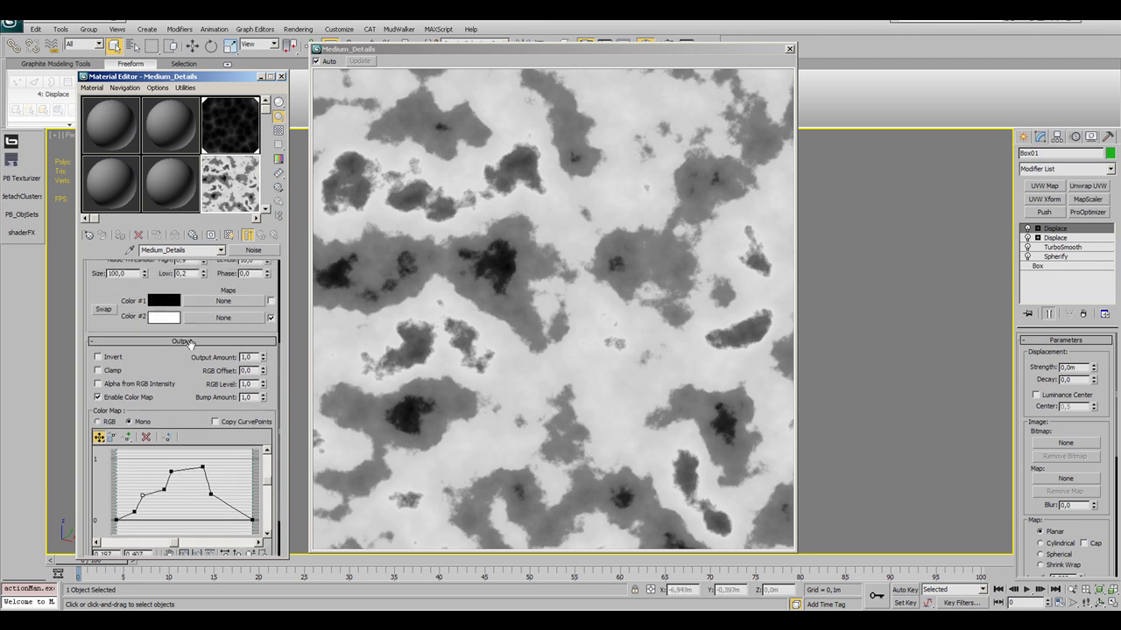
pyautogui.click(790, 49)
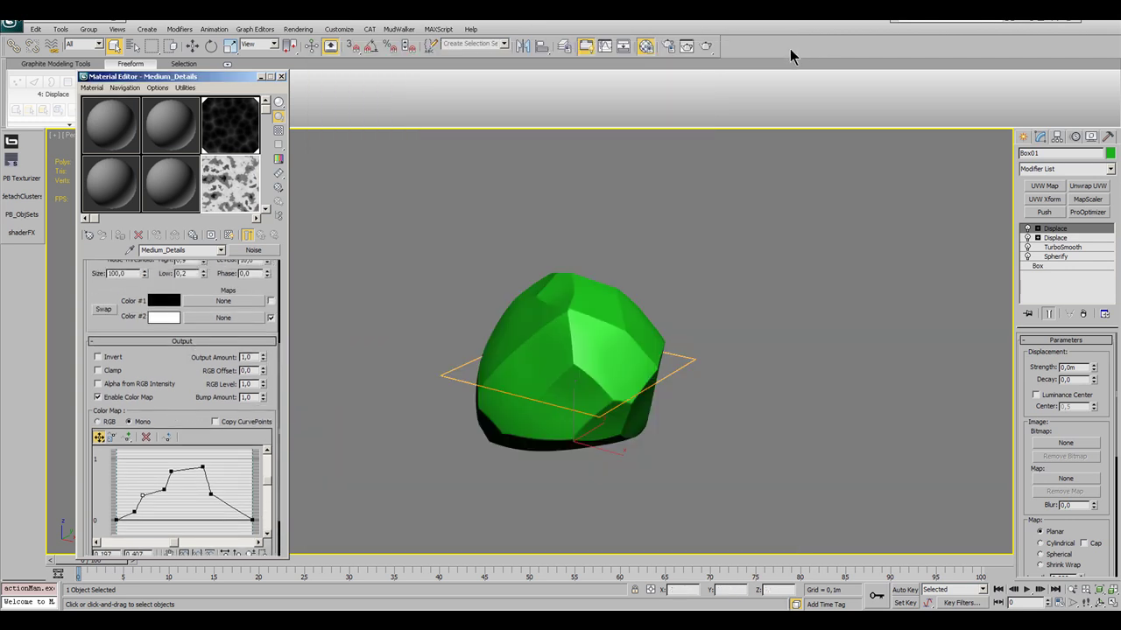
# Assign the Medium_Details map to the second Displace modifier's image map and set its strength to 0.06 m.
pyautogui.moveTo(245, 182); pyautogui.dragTo(1066, 479)
pyautogui.click(533, 345)
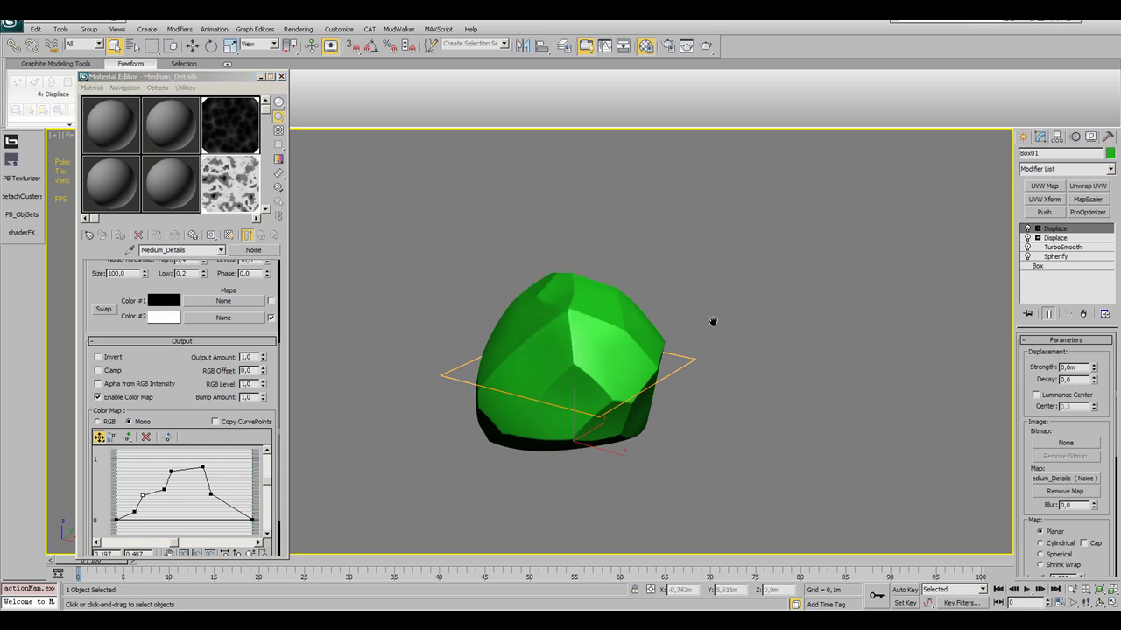
pyautogui.doubleClick(1072, 367)
pyautogui.write('1,0')
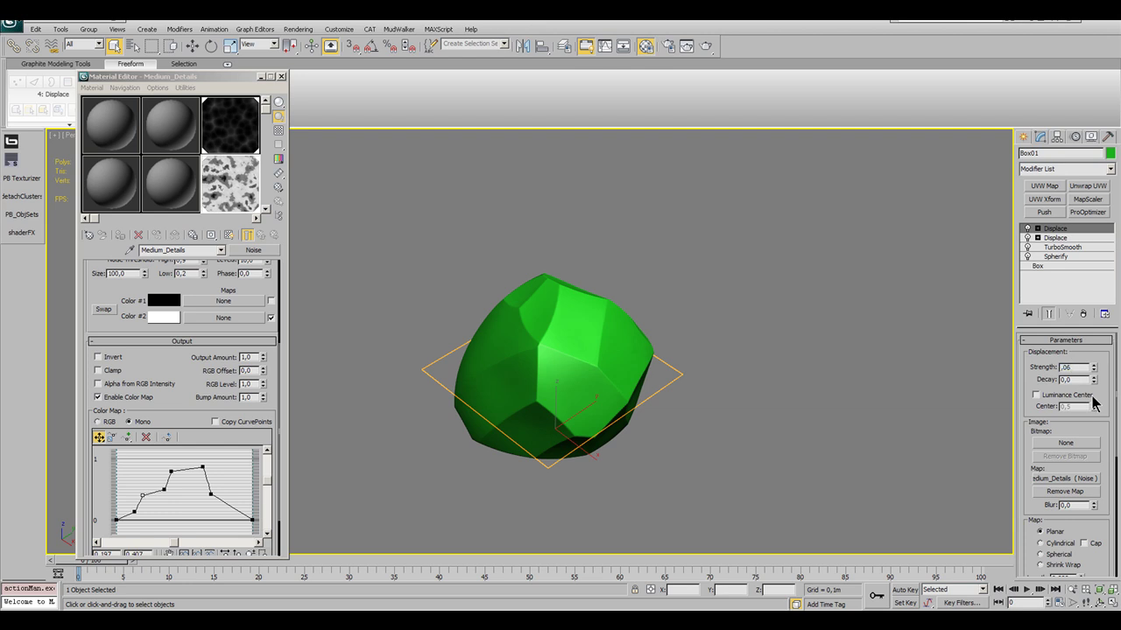
# Set the second Displace modifier's mapping type to Spherical and inspect the rock's surface detail.
pyautogui.keyDown('alt'); pyautogui.moveTo(478, 356); pyautogui.dragTo(662, 392, button='middle'); pyautogui.keyUp('alt')
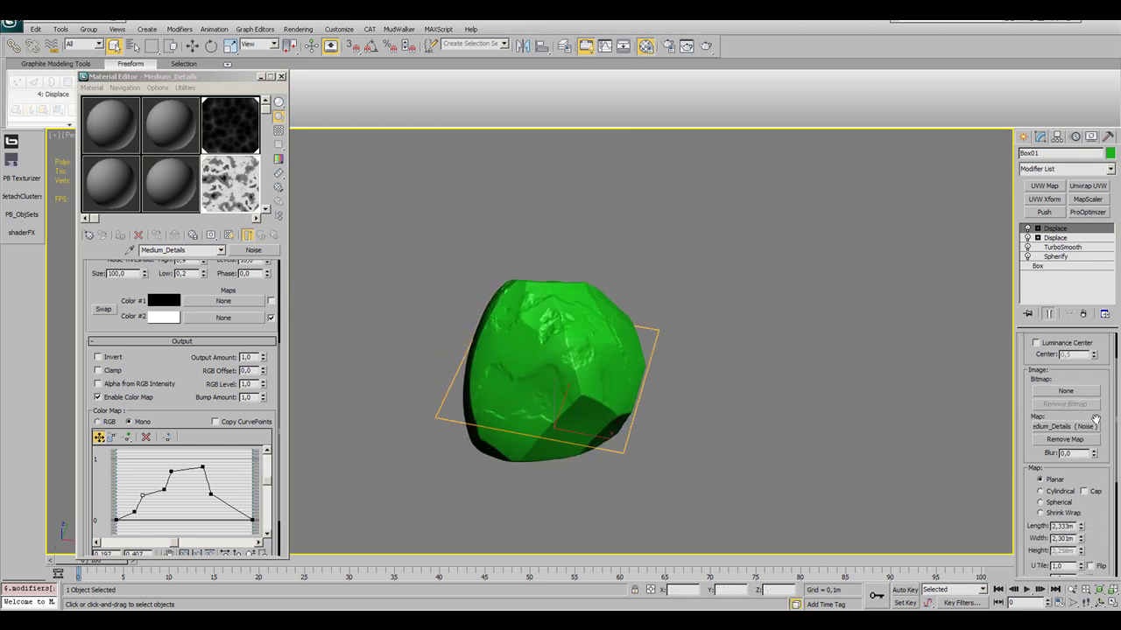
pyautogui.scroll(-3, 1080, 466)
pyautogui.click(1057, 495)
pyautogui.keyDown('alt'); pyautogui.moveTo(640, 435); pyautogui.dragTo(726, 448, button='middle'); pyautogui.keyUp('alt')
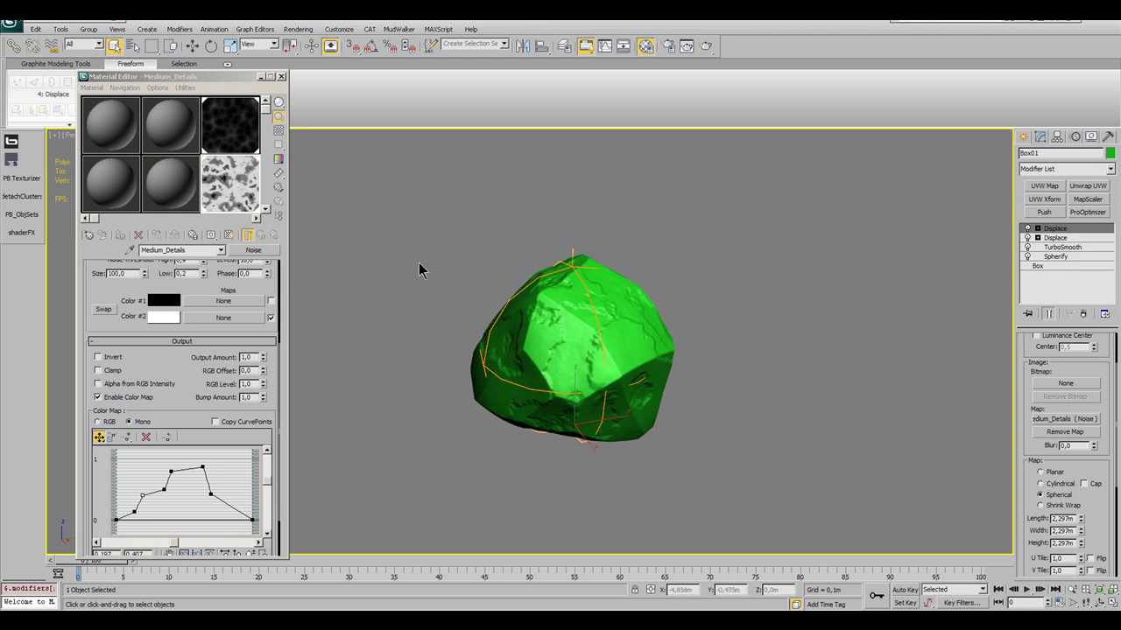
# Close the Material Editor and change the rock's object color to dark grey.
pyautogui.click(281, 76)
pyautogui.keyDown('alt'); pyautogui.moveTo(700, 411); pyautogui.dragTo(628, 341, button='middle'); pyautogui.keyUp('alt')
pyautogui.click(1111, 154)
pyautogui.click(473, 334)
pyautogui.click(618, 378)
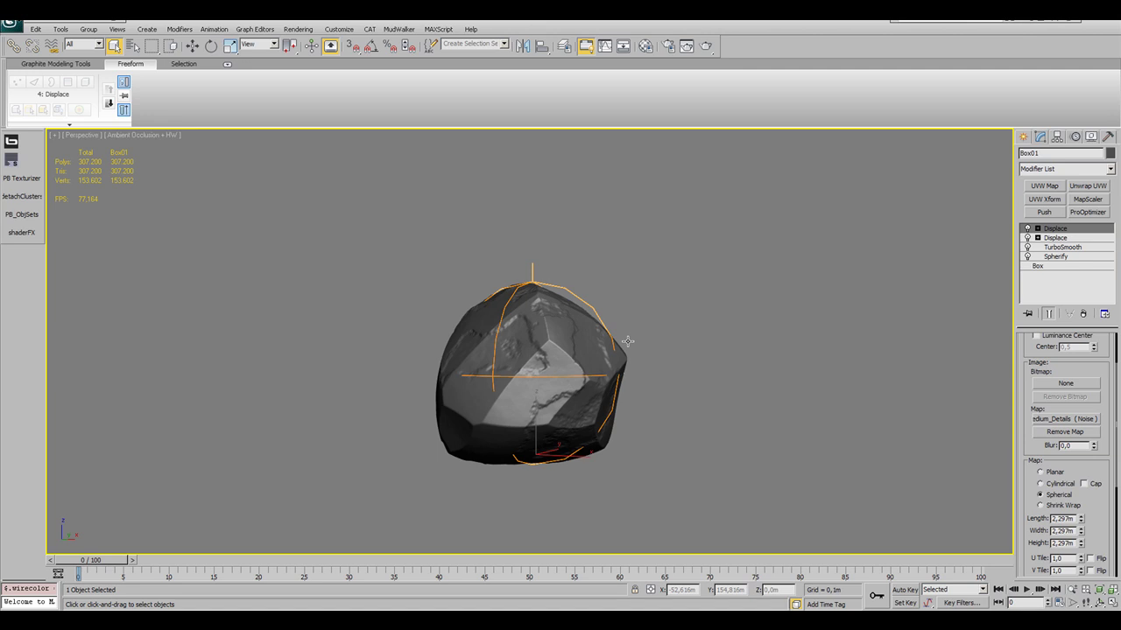
# Assign the 16 - Default standard material to the rock and close the Material Editor.
pyautogui.press('m')
pyautogui.click(120, 236)
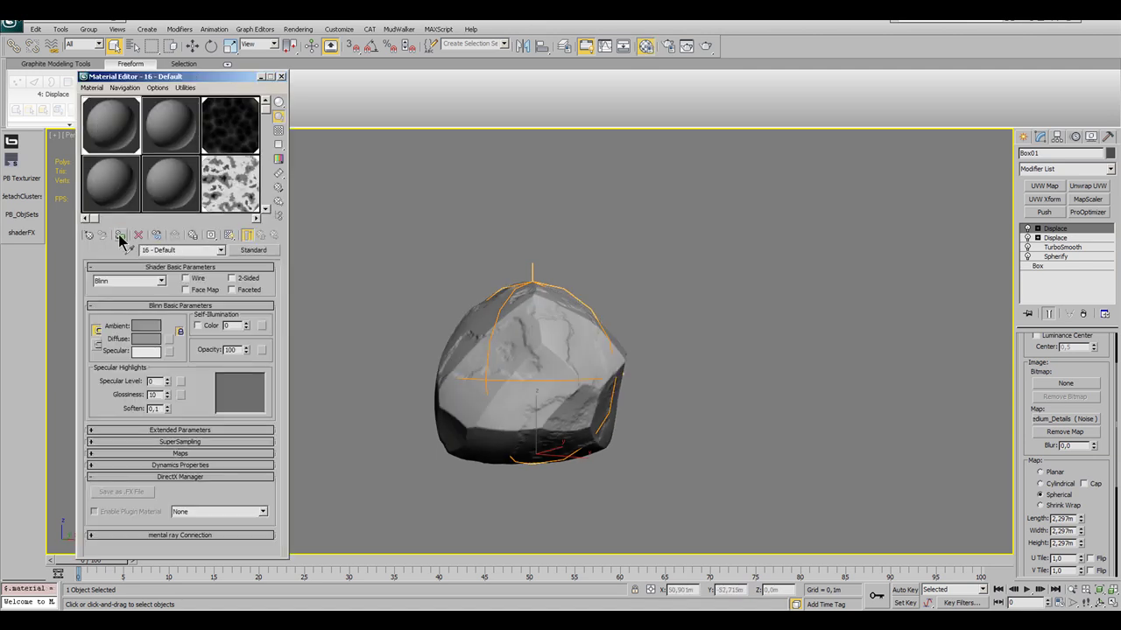
pyautogui.moveTo(604, 272)
pyautogui.keyDown('alt'); pyautogui.mouseDown(button='middle')
pyautogui.moveTo(656, 315)
pyautogui.moveTo(588, 273)
pyautogui.mouseUp(button='middle'); pyautogui.keyUp('alt')
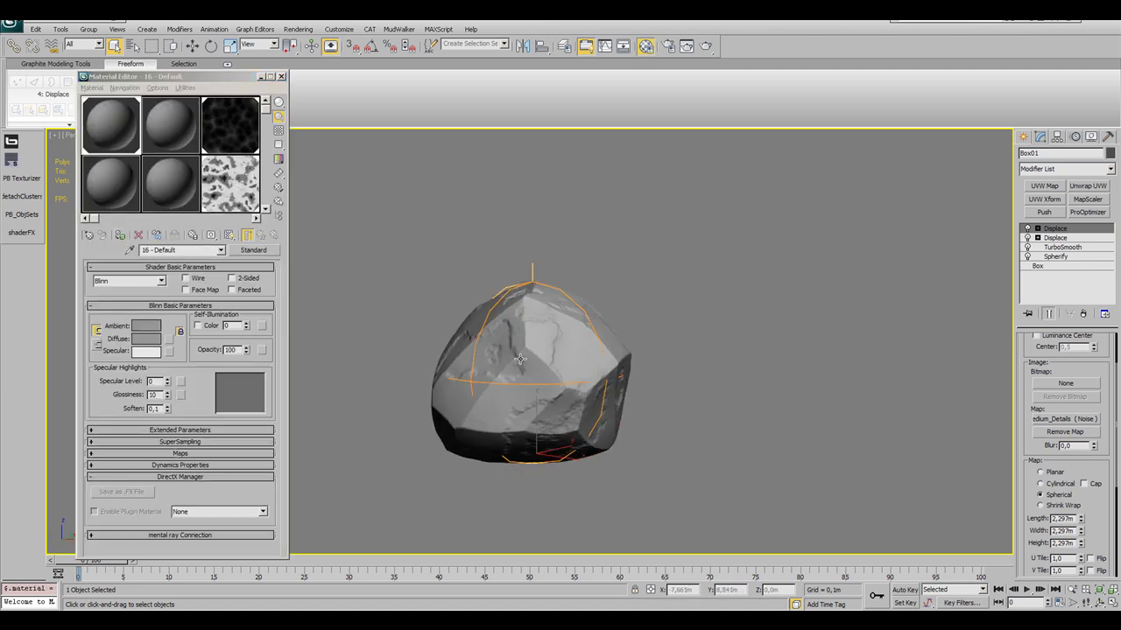
pyautogui.click(281, 77)
pyautogui.keyDown('alt'); pyautogui.moveTo(574, 317); pyautogui.dragTo(512, 316, button='middle'); pyautogui.keyUp('alt')
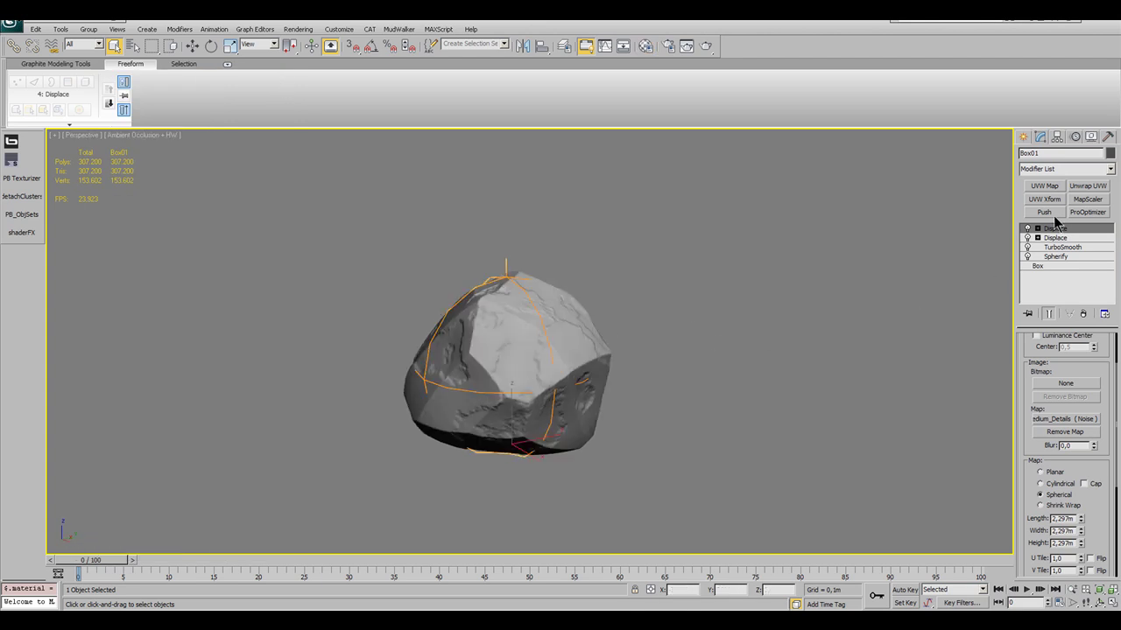
# Add a Noise modifier to the rock and set its scale to 270.
pyautogui.click(1064, 171)
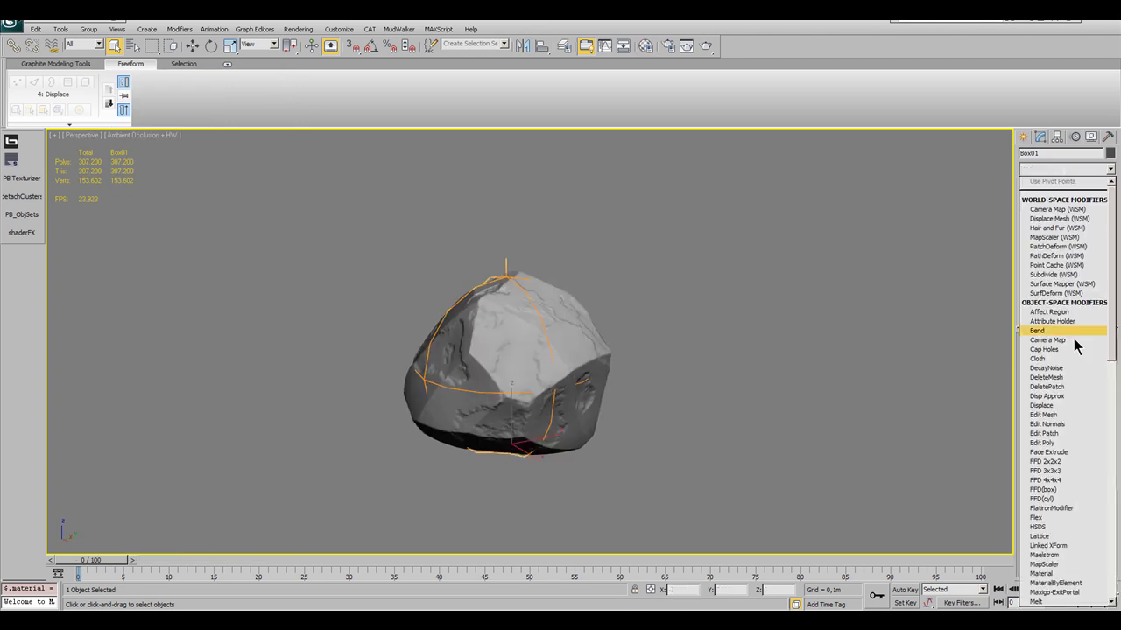
pyautogui.scroll(-10, 1067, 430)
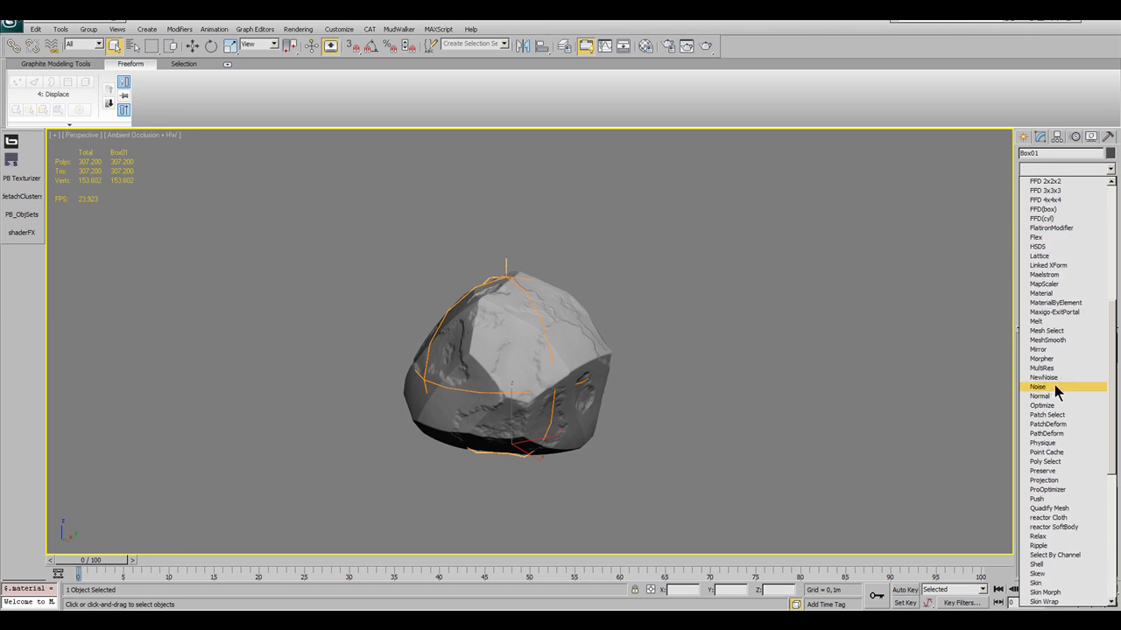
pyautogui.click(1054, 386)
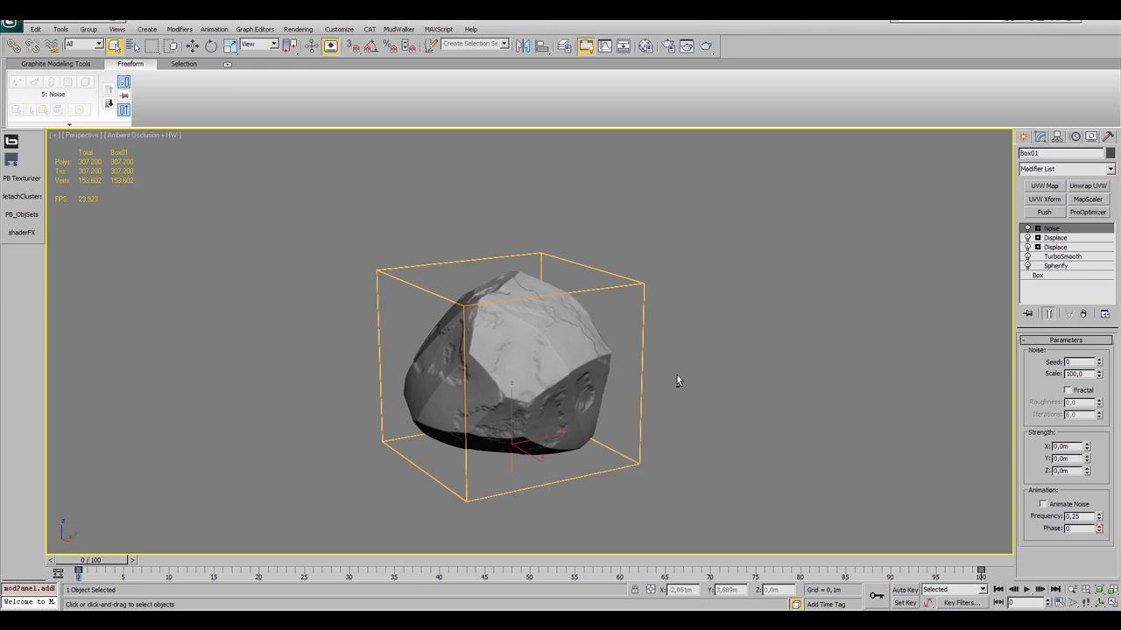
pyautogui.moveTo(677, 375)
pyautogui.keyDown('alt'); pyautogui.mouseDown(button='middle')
pyautogui.moveTo(690, 363)
pyautogui.moveTo(669, 358)
pyautogui.mouseUp(button='middle'); pyautogui.keyUp('alt')
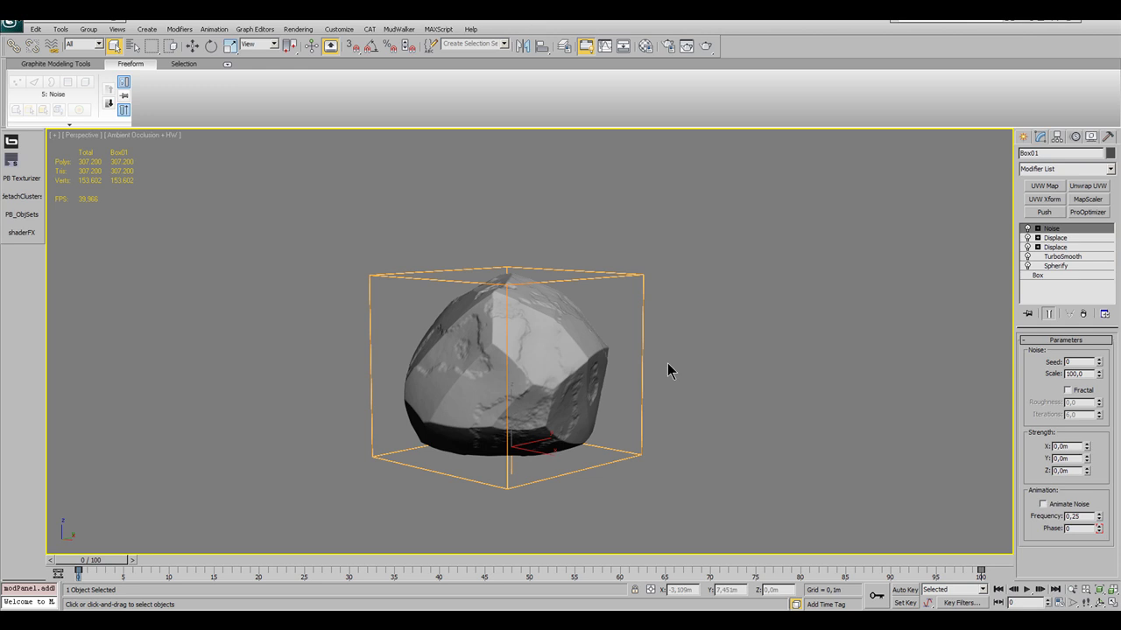
pyautogui.press('Tab')
pyautogui.write('270')
pyautogui.press('Return')
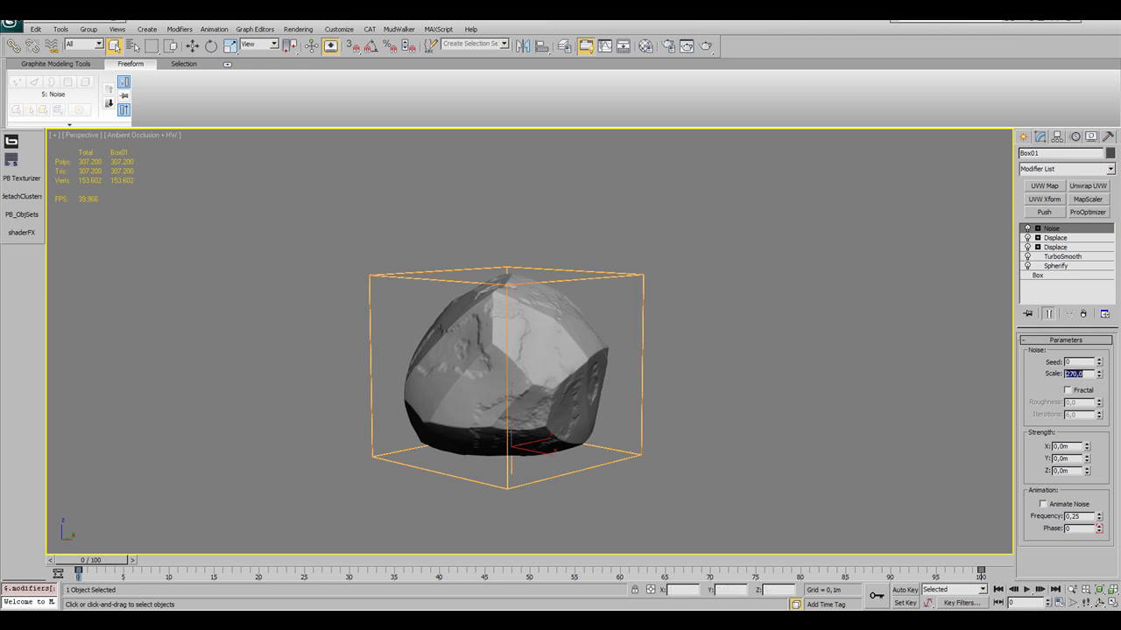
# Enable fractal noise and set the Noise modifier's X, Y and Z strength to 0.3 m each.
pyautogui.click(1083, 390)
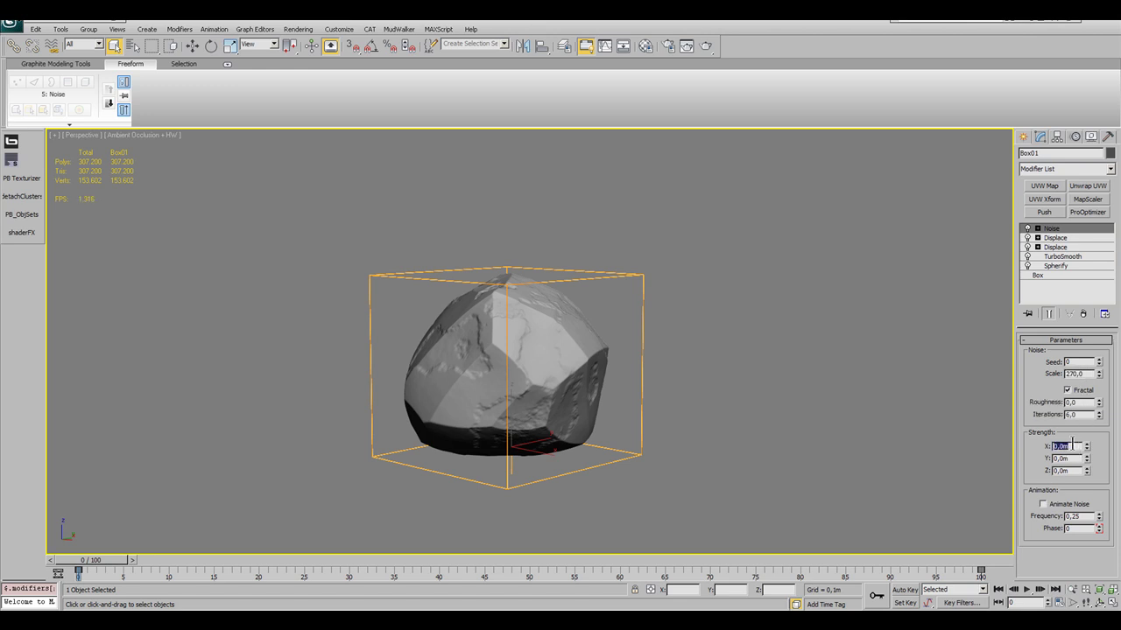
pyautogui.write('0,3')
pyautogui.press('Tab')
pyautogui.write('0,3')
pyautogui.press('Tab')
pyautogui.write('0,3')
pyautogui.press('Return')
pyautogui.keyDown('alt'); pyautogui.moveTo(596, 359); pyautogui.dragTo(690, 376, button='middle'); pyautogui.keyUp('alt')
pyautogui.moveTo(788, 466); pyautogui.dragTo(798, 474, button='middle')
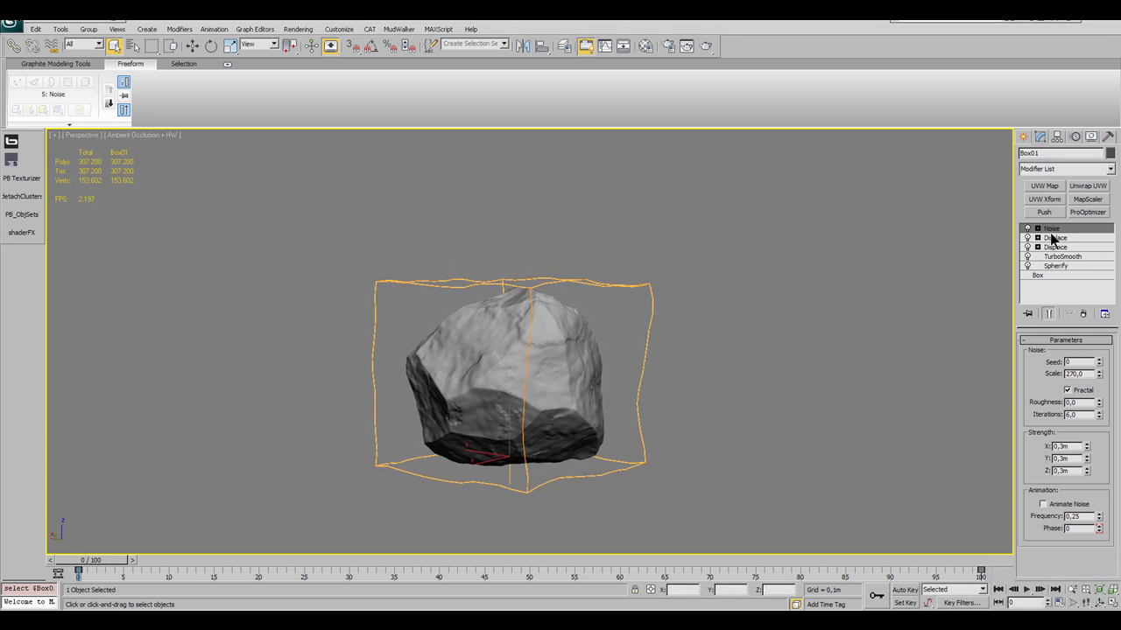
# Add a second Noise modifier on top of the stack with Fractal enabled and 10 iterations.
pyautogui.click(1052, 168)
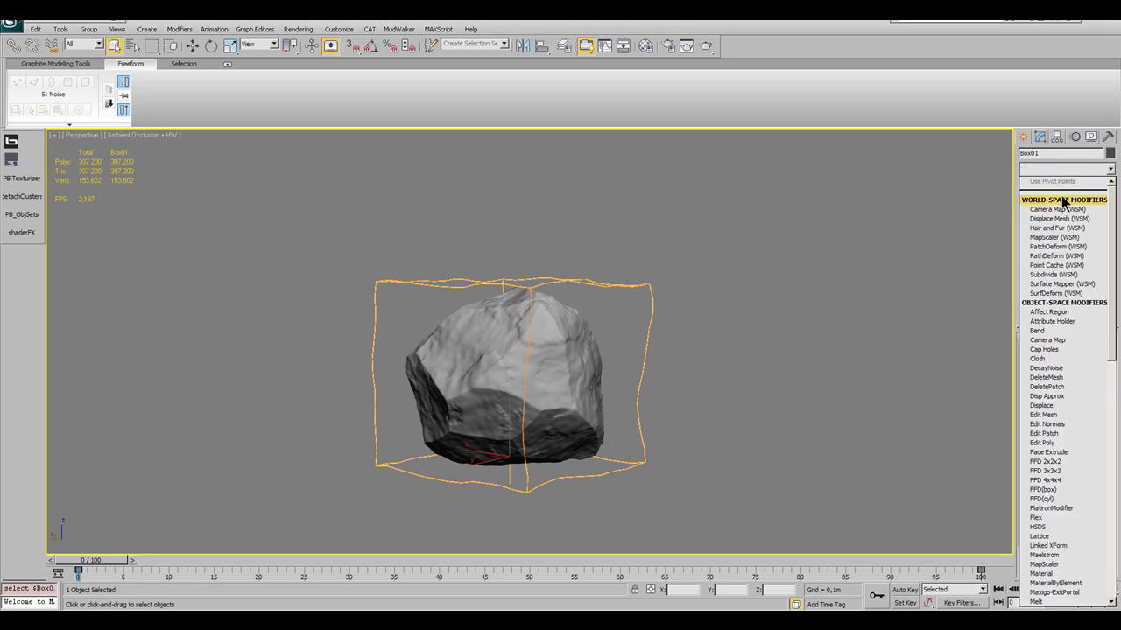
pyautogui.scroll(-6, 1075, 398)
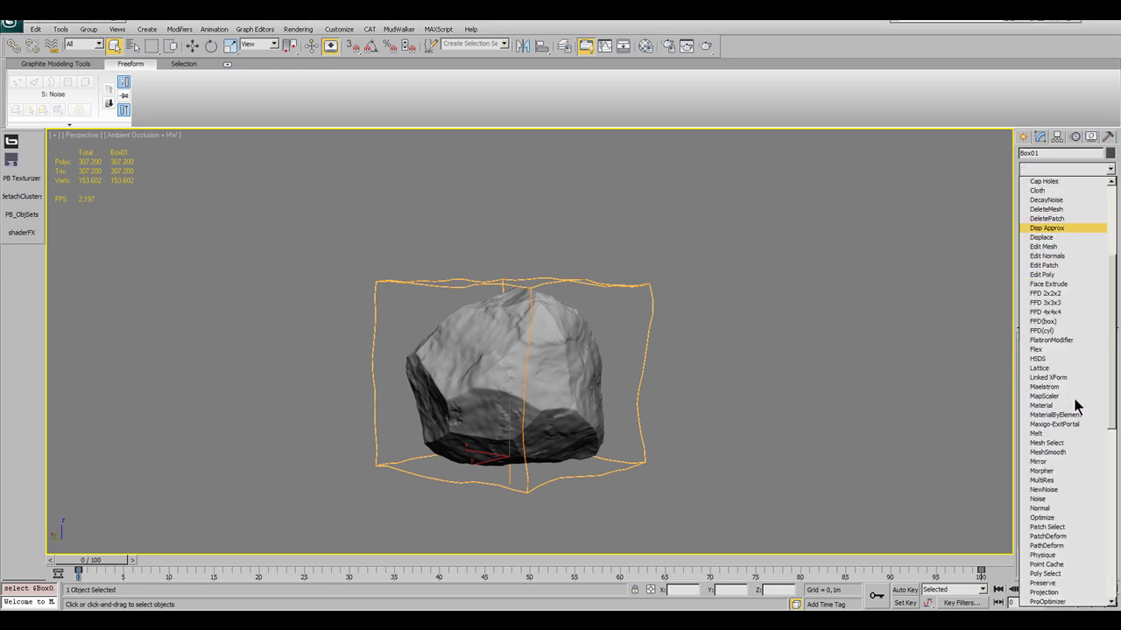
pyautogui.click(1053, 499)
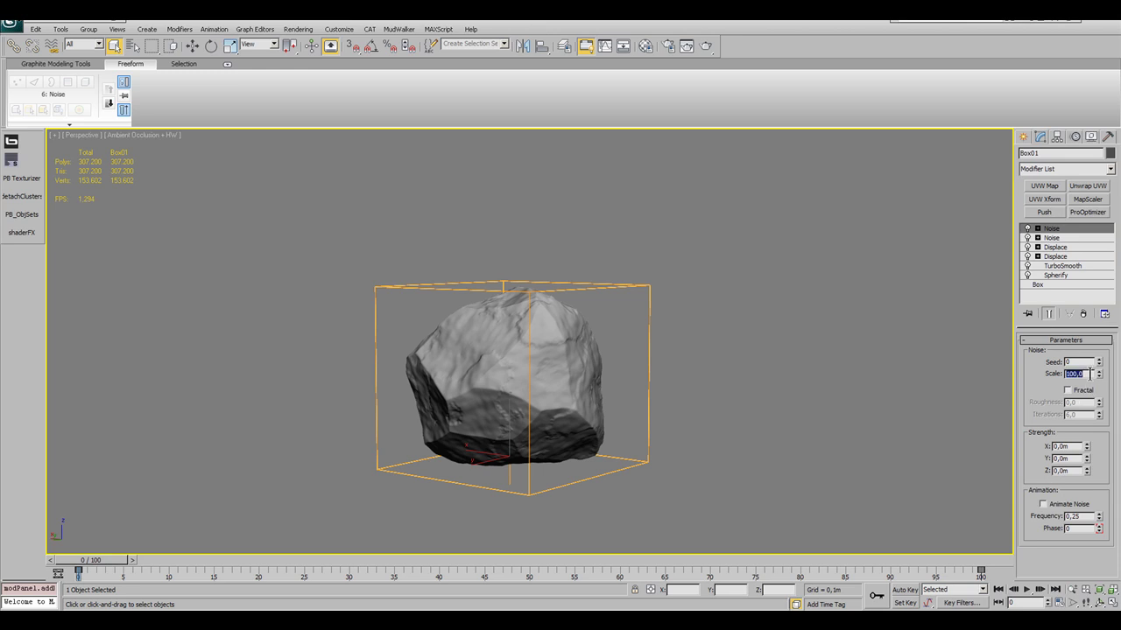
pyautogui.click(1067, 390)
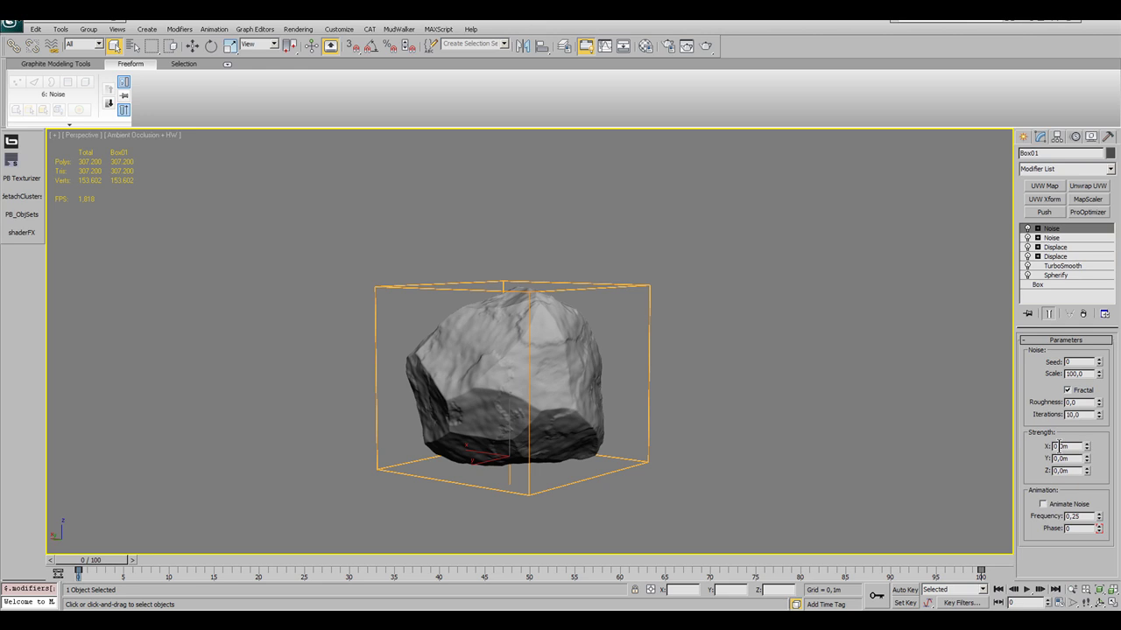
# Set the second Noise modifier's X, Y and Z strength to 0.1 m each.
pyautogui.write(',1')
pyautogui.press('Tab')
pyautogui.write(',1')
pyautogui.press('Tab')
pyautogui.write(',1')
pyautogui.press('Return')
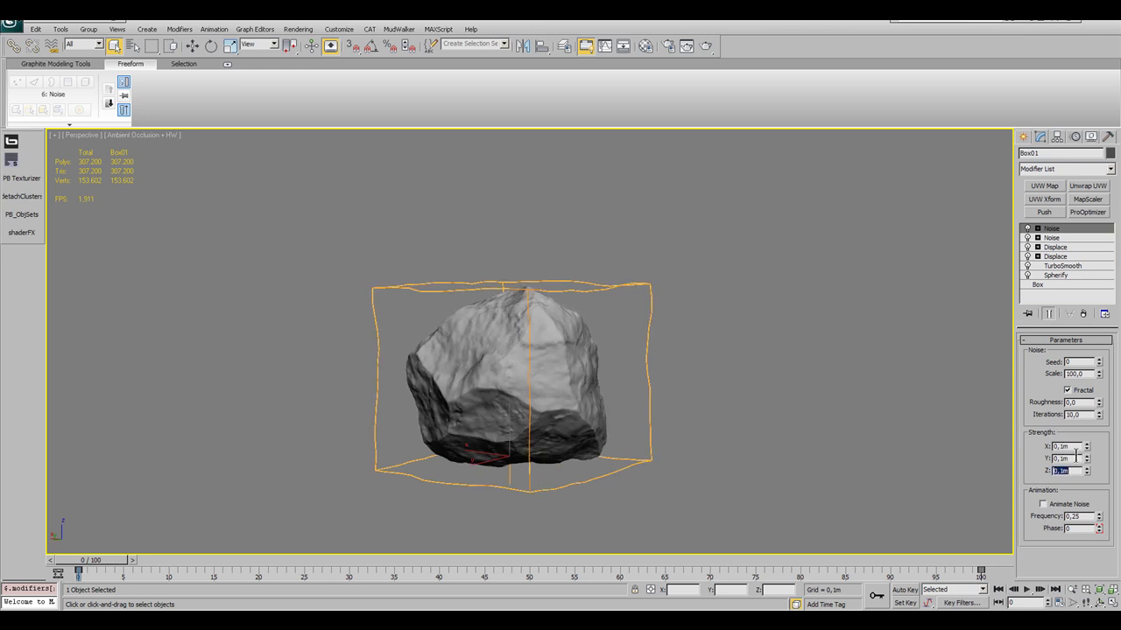
# Compare the rock with and without the second Noise modifier and inspect it from another side.
pyautogui.click(1028, 229)
pyautogui.click(1028, 228)
pyautogui.keyDown('alt'); pyautogui.moveTo(462, 400); pyautogui.dragTo(758, 410, button='middle'); pyautogui.keyUp('alt')
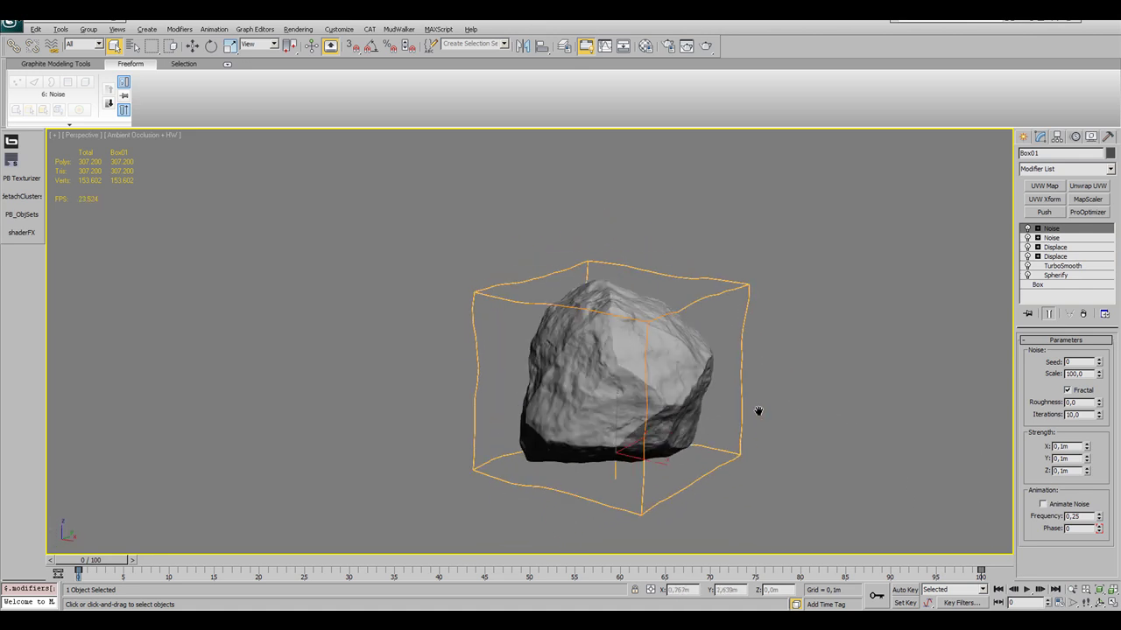
# Add an FFD 2x2x2 modifier on top of the rock's modifier stack.
pyautogui.click(1088, 169)
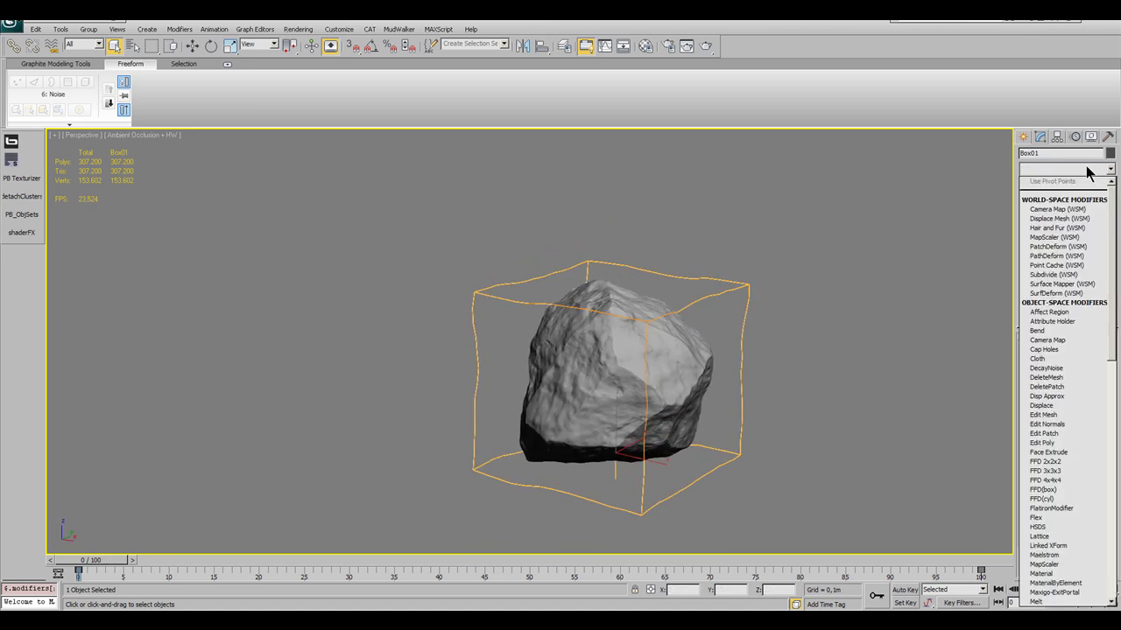
pyautogui.click(1055, 464)
pyautogui.keyDown('alt'); pyautogui.moveTo(707, 359); pyautogui.dragTo(668, 347, button='middle'); pyautogui.keyUp('alt')
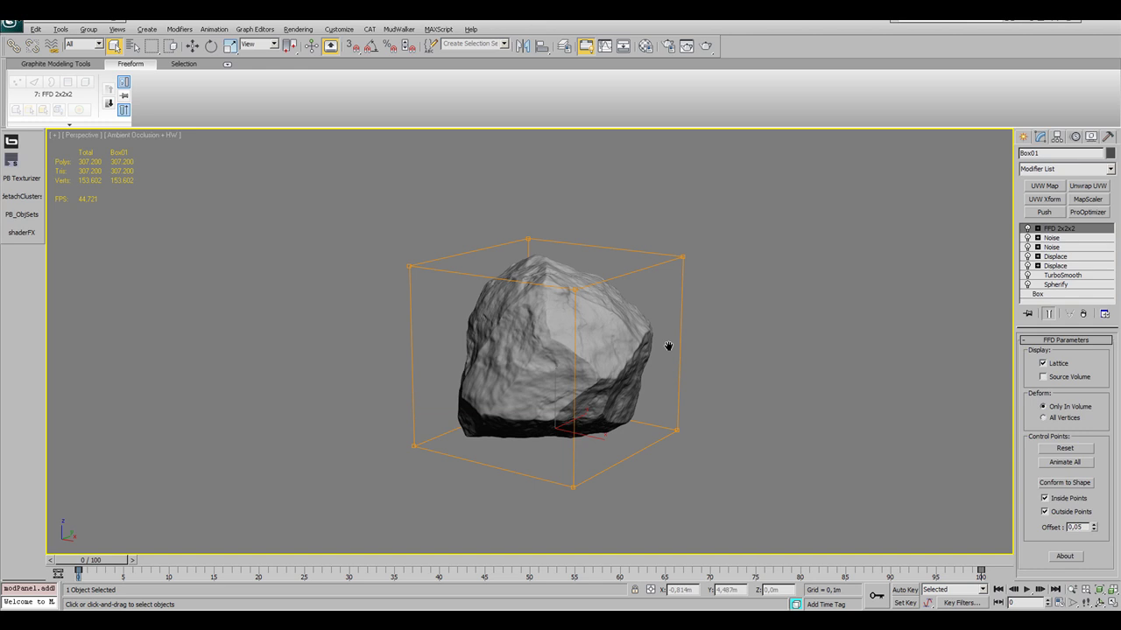
pyautogui.keyDown('alt'); pyautogui.moveTo(668, 346); pyautogui.dragTo(642, 338, button='middle'); pyautogui.keyUp('alt')
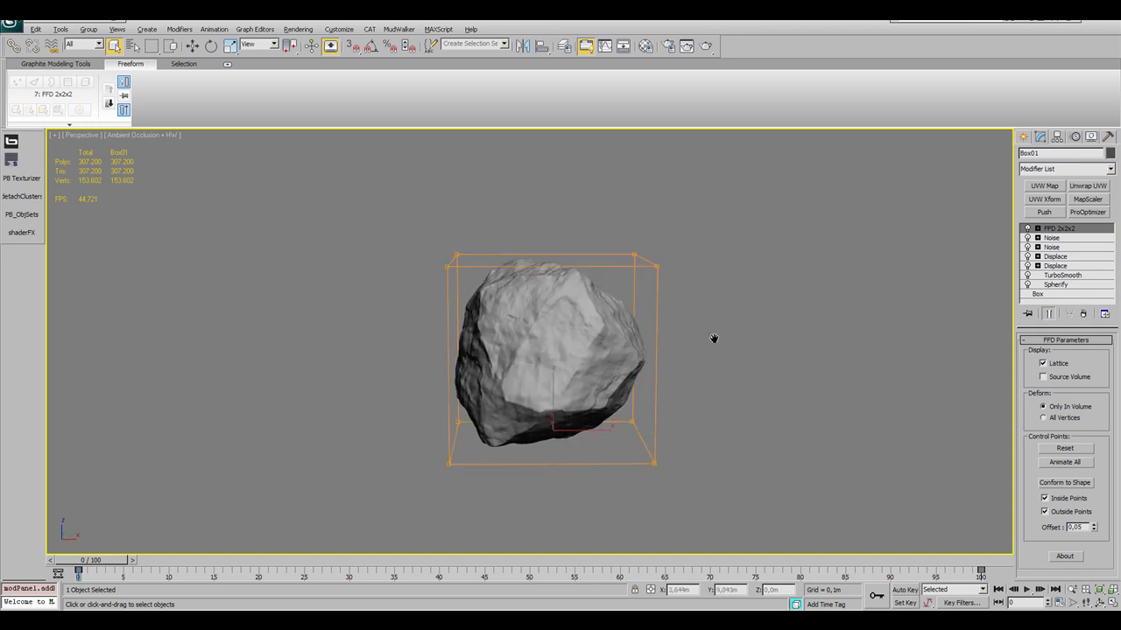
# Flatten the rock by moving the FFD lattice's upper control points down to a height of about 1.12 m.
pyautogui.click(1022, 228)
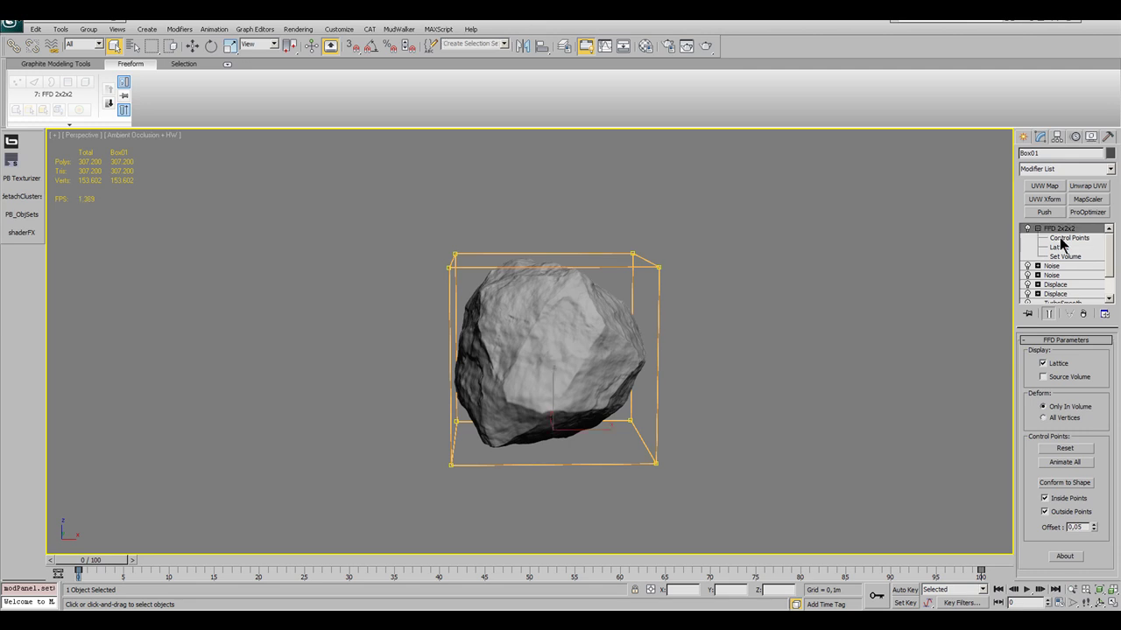
pyautogui.click(1061, 240)
pyautogui.moveTo(780, 193); pyautogui.dragTo(383, 310)
pyautogui.press('w')
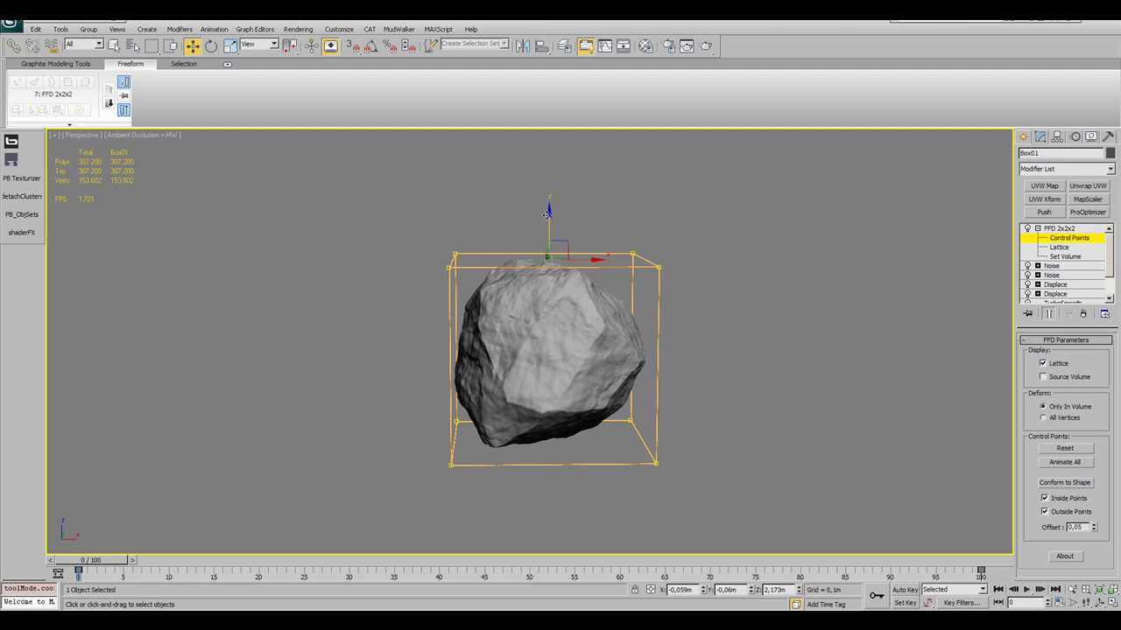
pyautogui.moveTo(549, 241); pyautogui.dragTo(546, 299)
# Examine the flattened rock's surface detail from several sides and bring up the settings of its TurboSmooth modifier.
pyautogui.keyDown('alt'); pyautogui.moveTo(604, 346); pyautogui.dragTo(636, 383, button='middle'); pyautogui.keyUp('alt')
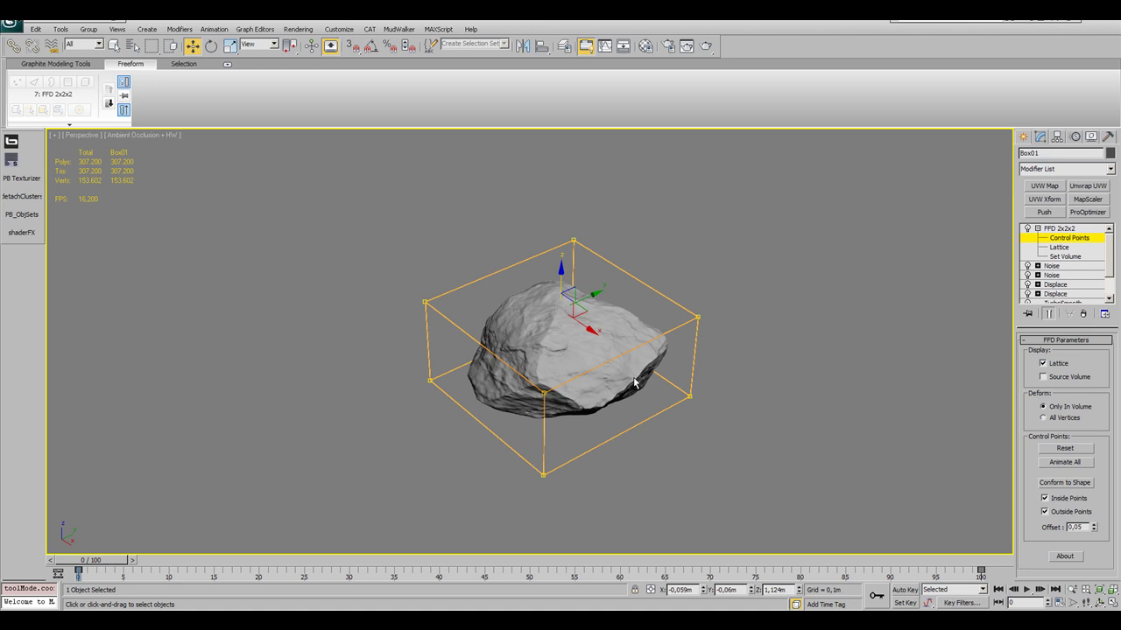
pyautogui.keyDown('alt'); pyautogui.moveTo(635, 382); pyautogui.dragTo(612, 375, button='middle'); pyautogui.keyUp('alt')
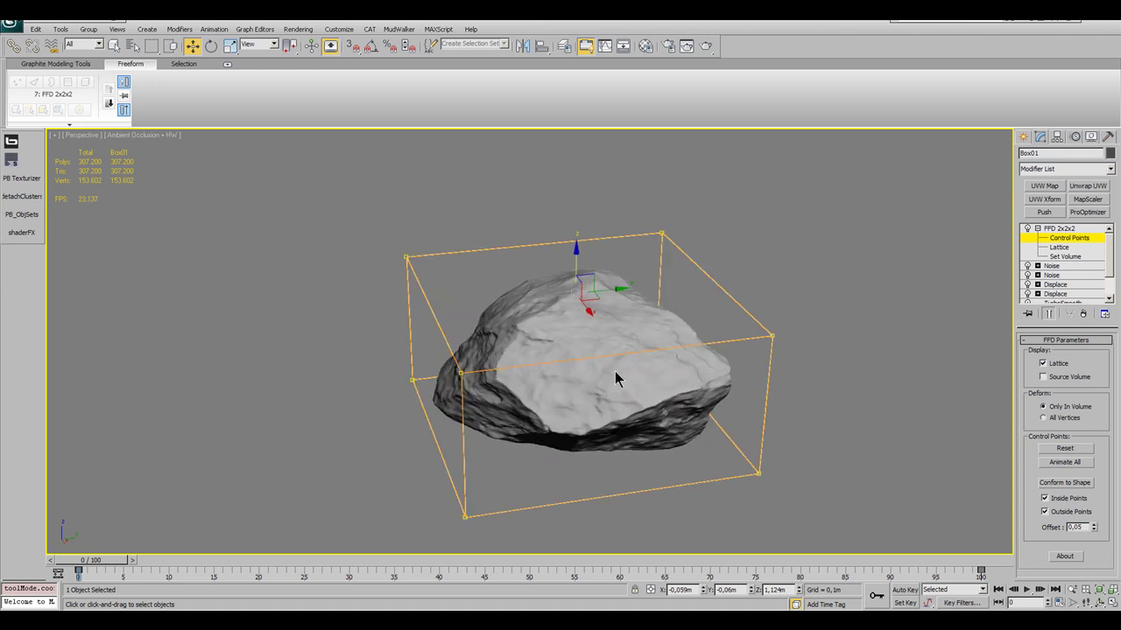
pyautogui.keyDown('alt'); pyautogui.moveTo(616, 376); pyautogui.dragTo(682, 387, button='middle'); pyautogui.keyUp('alt')
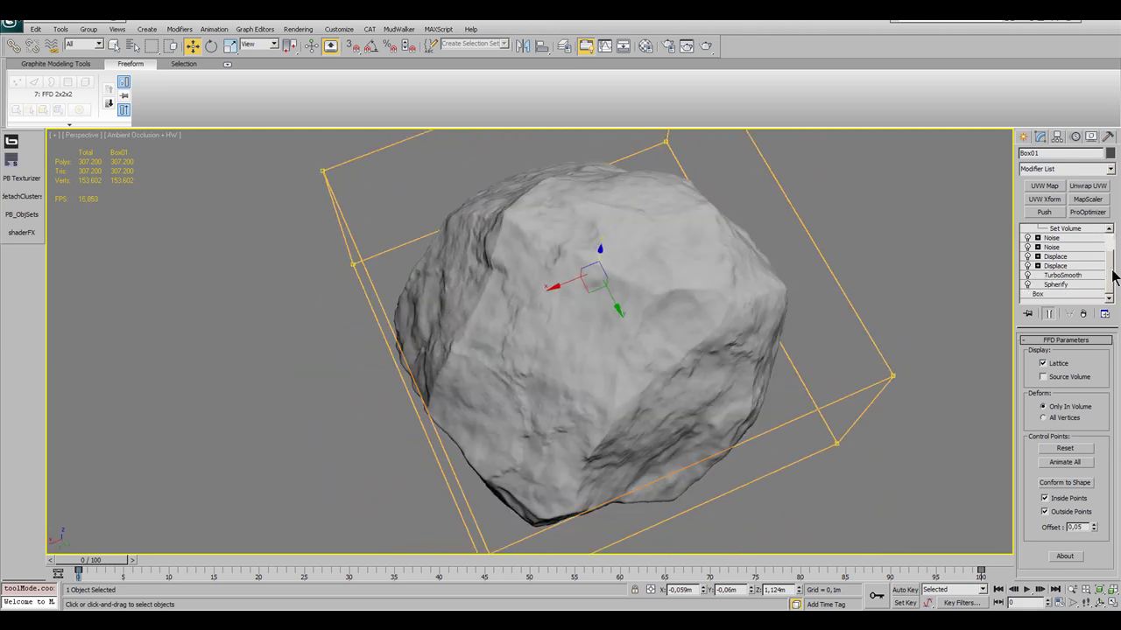
pyautogui.keyDown('alt'); pyautogui.moveTo(651, 461); pyautogui.dragTo(692, 306, button='middle'); pyautogui.keyUp('alt')
pyautogui.scroll(4, 650, 420)
pyautogui.keyDown('alt'); pyautogui.moveTo(855, 254); pyautogui.dragTo(823, 306, button='middle'); pyautogui.keyUp('alt')
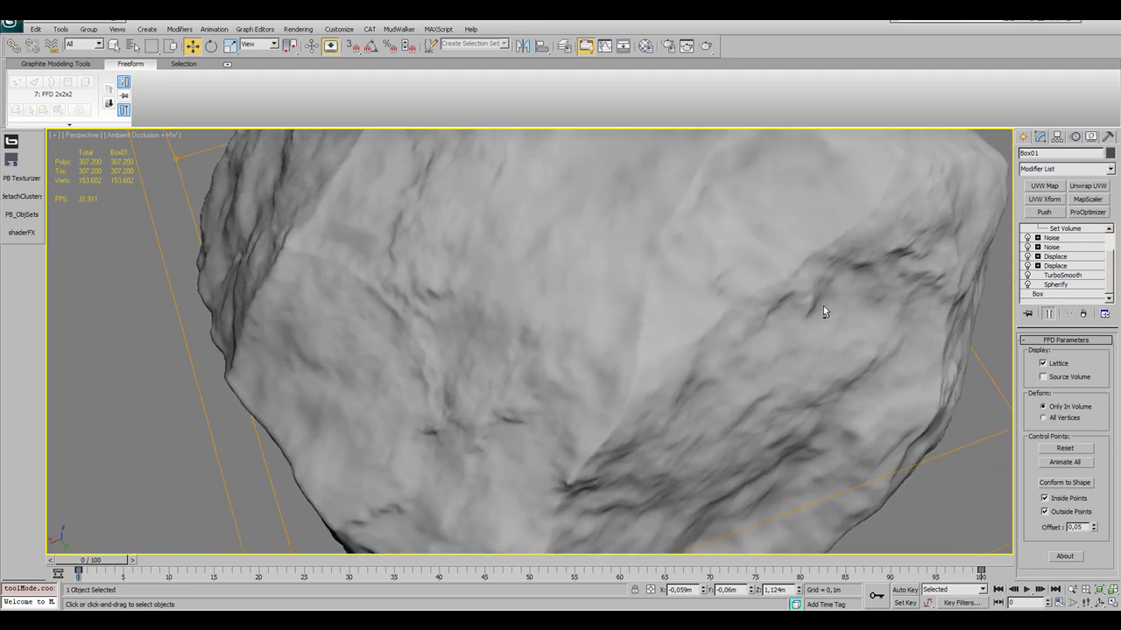
pyautogui.click(1071, 277)
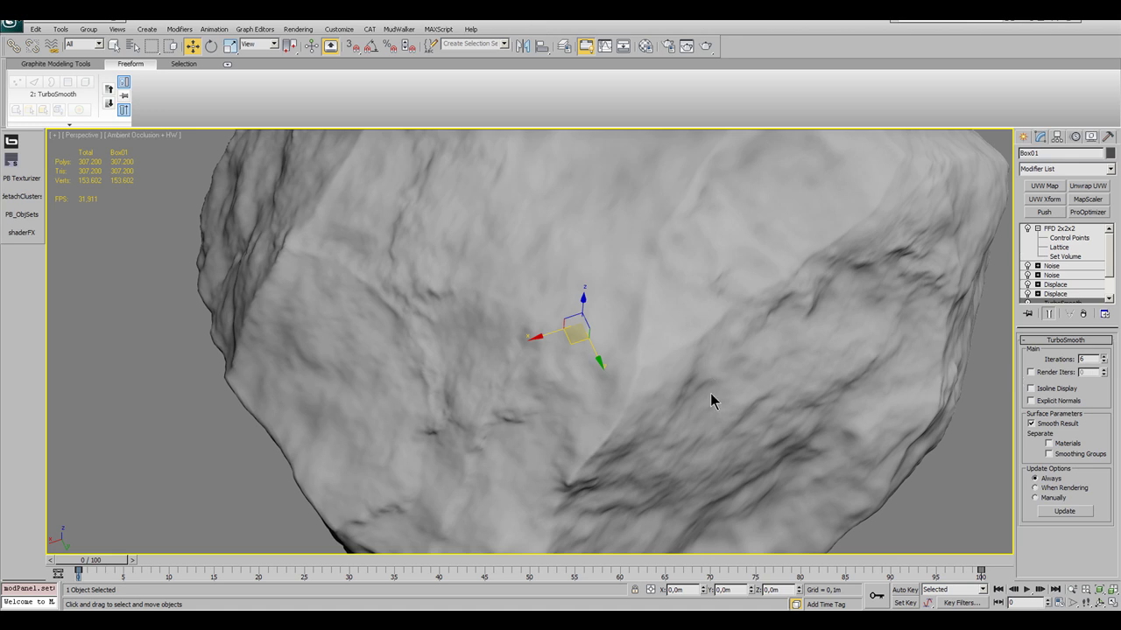
pyautogui.moveTo(688, 381)
pyautogui.keyDown('alt'); pyautogui.mouseDown(button='middle')
pyautogui.moveTo(725, 340)
pyautogui.moveTo(756, 435)
pyautogui.moveTo(963, 415)
pyautogui.moveTo(1003, 376)
pyautogui.moveTo(905, 400)
pyautogui.moveTo(707, 339)
pyautogui.moveTo(441, 312)
pyautogui.moveTo(224, 335)
pyautogui.mouseUp(button='middle'); pyautogui.keyUp('alt')
# Unlock the ambient colour of material 16 - Default from its diffuse colour, set it to near black and check the rock's shading.
pyautogui.click(647, 47)
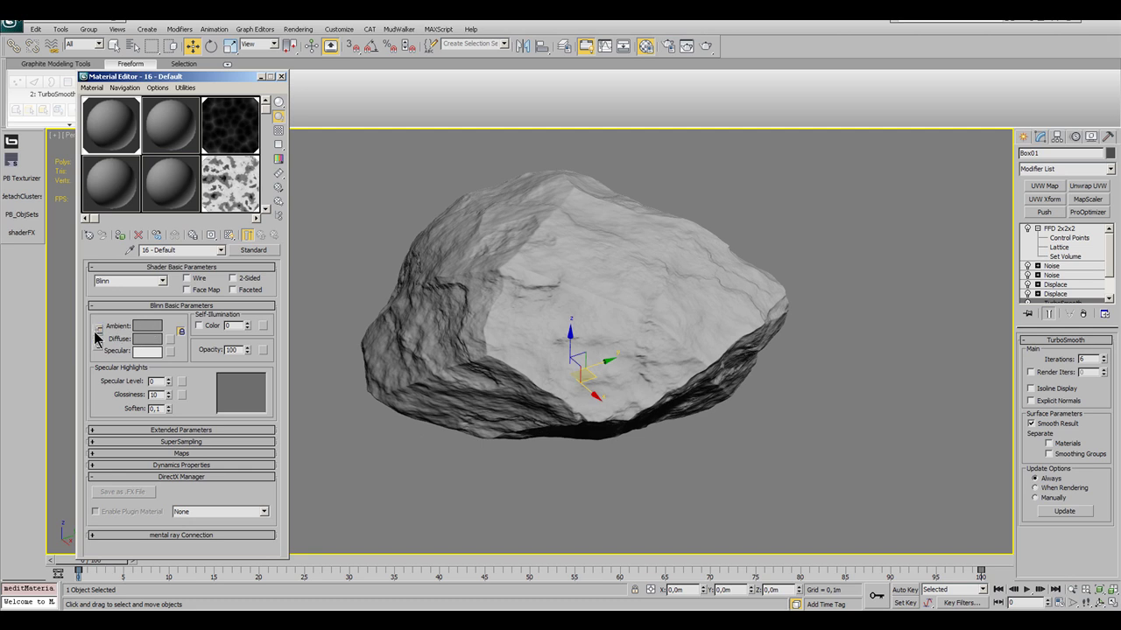
pyautogui.click(147, 326)
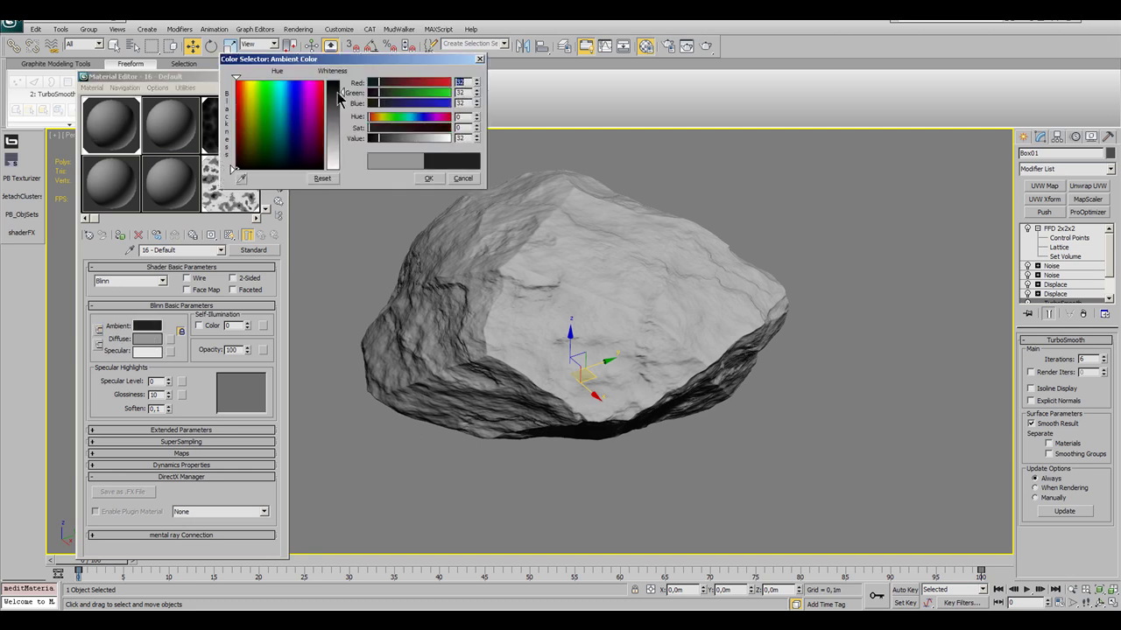
pyautogui.click(426, 179)
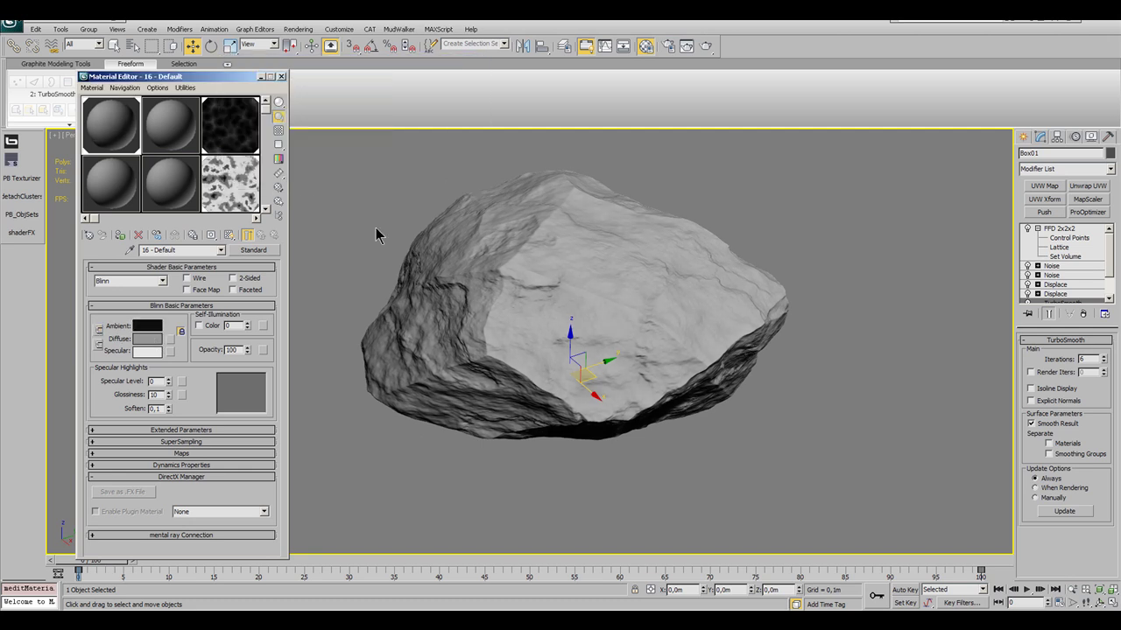
pyautogui.keyDown('alt'); pyautogui.moveTo(643, 367); pyautogui.dragTo(477, 319, button='middle'); pyautogui.keyUp('alt')
pyautogui.keyDown('alt'); pyautogui.moveTo(525, 359); pyautogui.dragTo(526, 331, button='middle'); pyautogui.keyUp('alt')
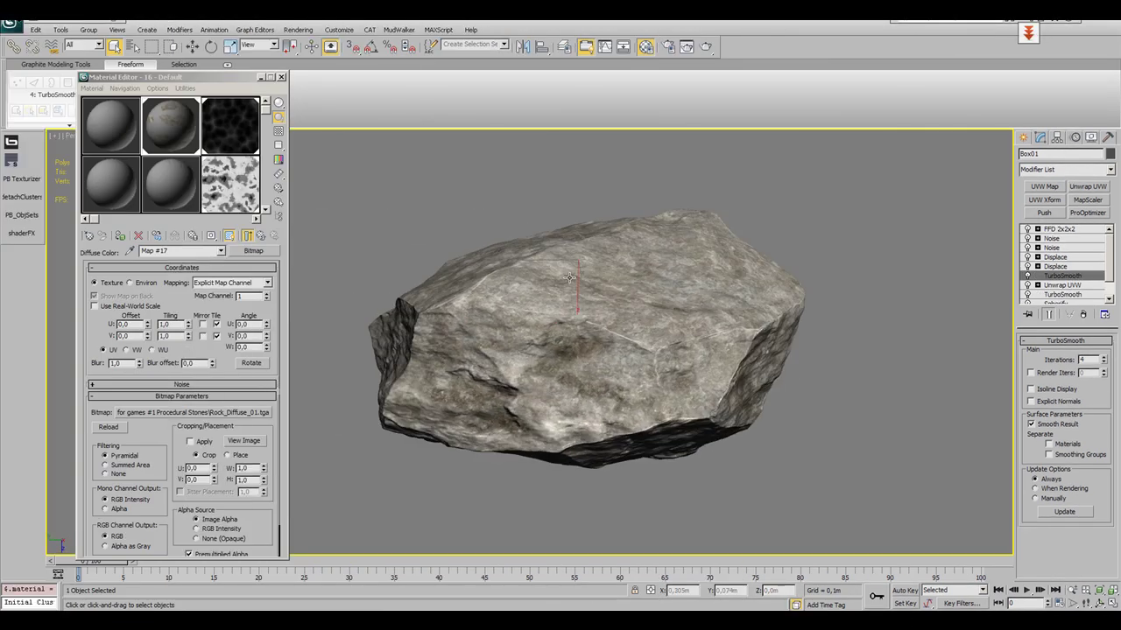
# Examine the textured rock and the low-poly mesh Stone_Retopoground from different sides.
pyautogui.keyDown('alt'); pyautogui.moveTo(613, 394); pyautogui.dragTo(466, 416, button='middle'); pyautogui.keyUp('alt')
pyautogui.scroll(-3, 608, 482)
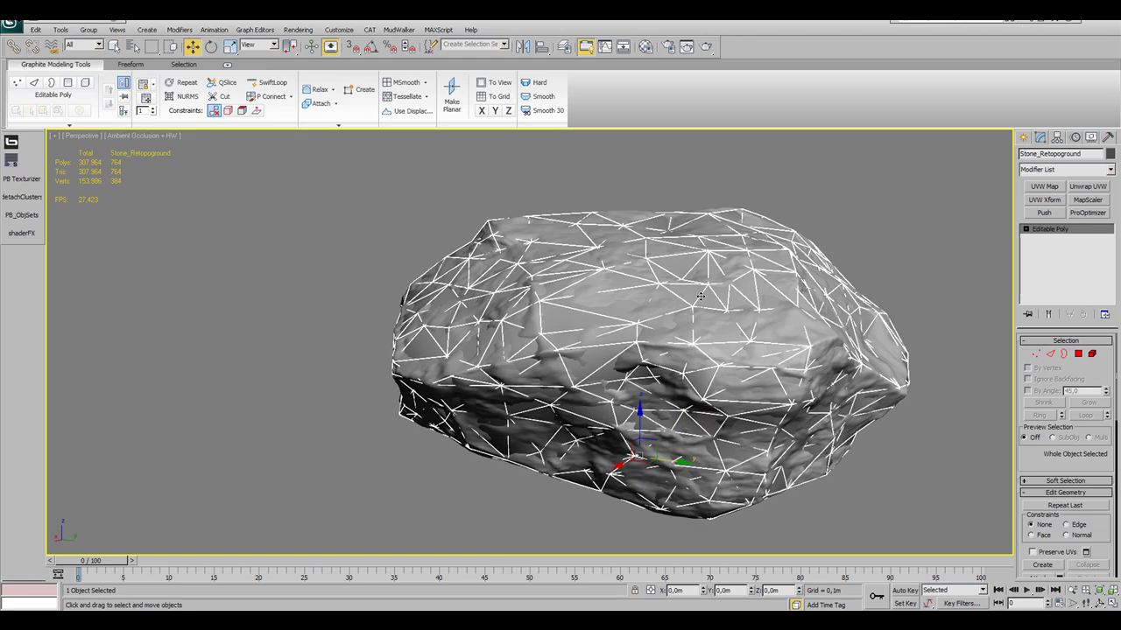
pyautogui.keyDown('alt'); pyautogui.moveTo(788, 288); pyautogui.dragTo(834, 283, button='middle'); pyautogui.keyUp('alt')
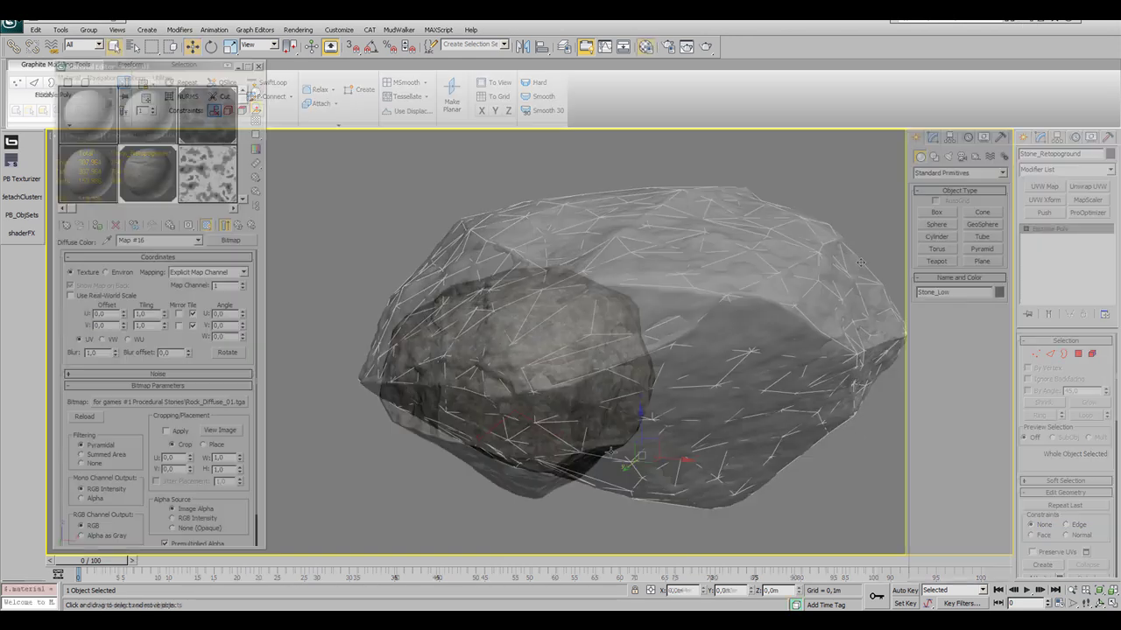